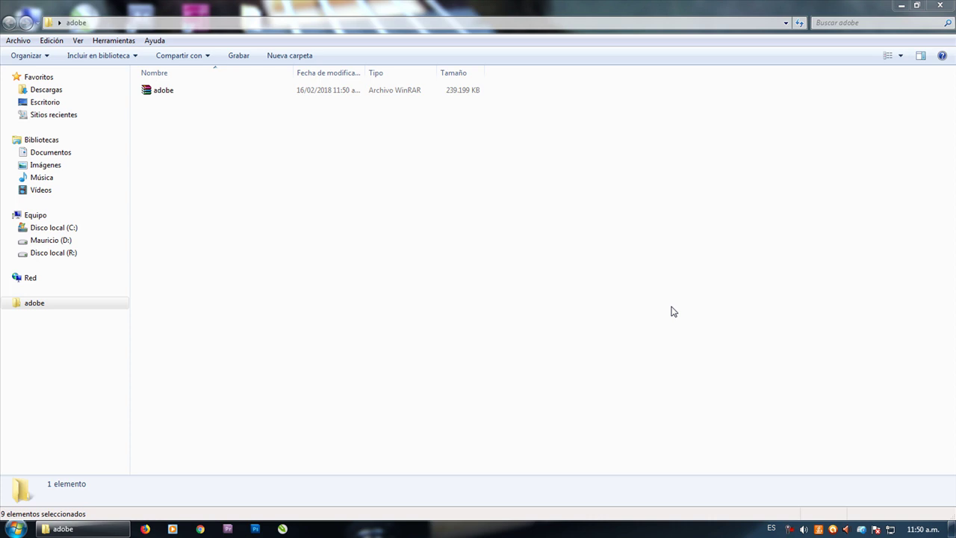
Extract the contents of the adobe WinRAR archive into the current folder
left_click(170, 93)
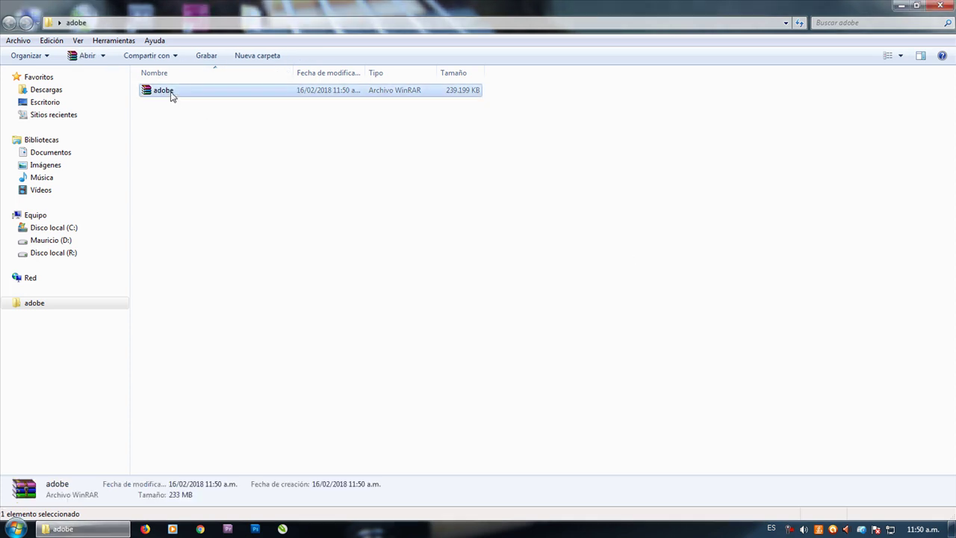
right_click(171, 95)
left_click(210, 127)
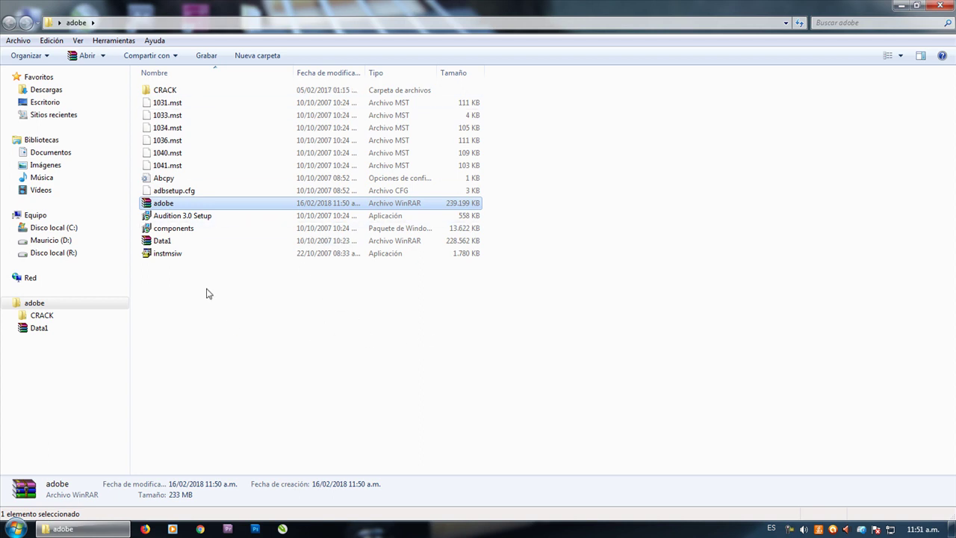
Run Audition 3.0 Setup as administrator and choose Español as the installation language
right_click(194, 217)
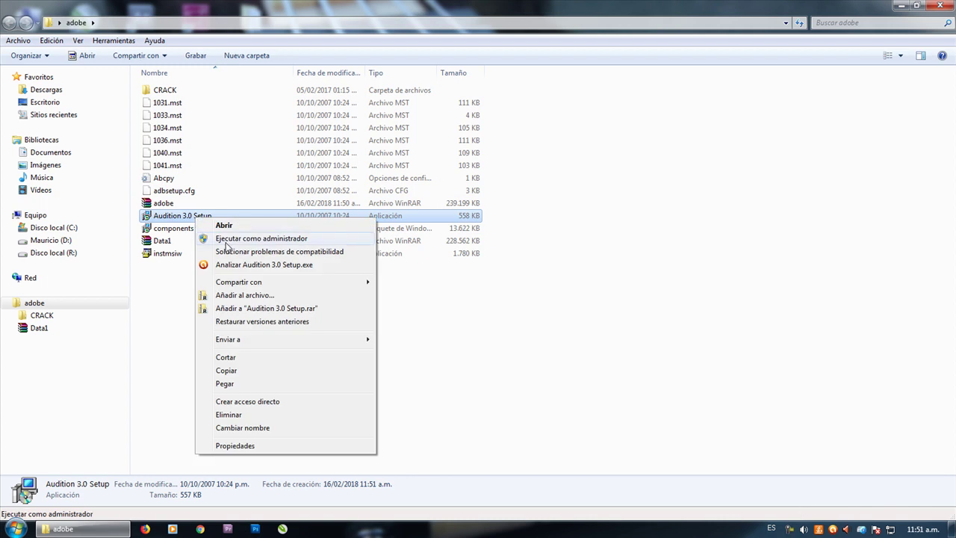
left_click(227, 246)
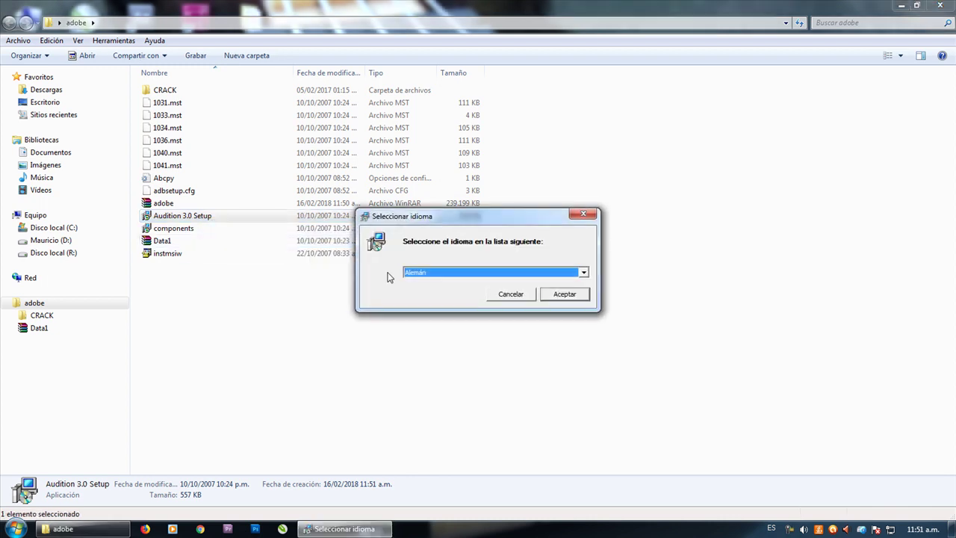
left_click(584, 273)
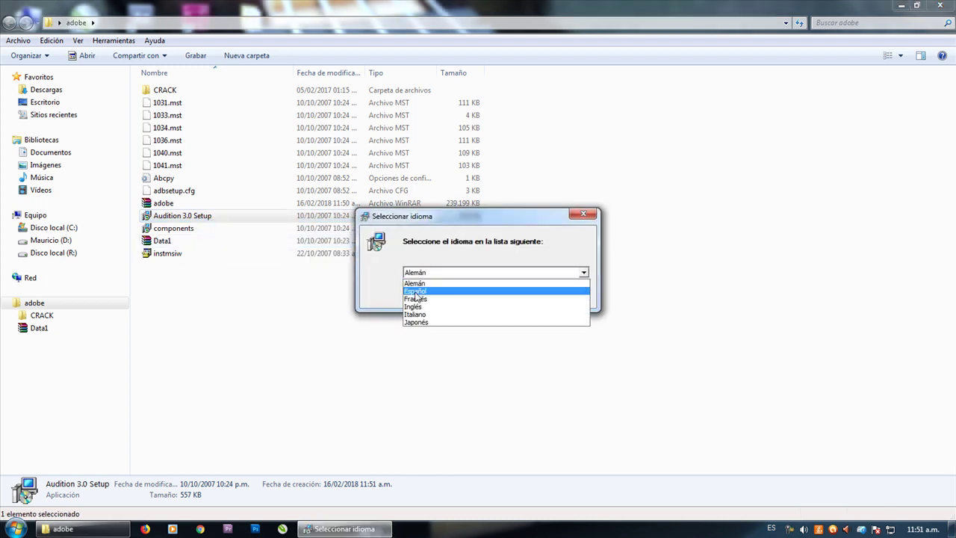
left_click(434, 290)
left_click(568, 295)
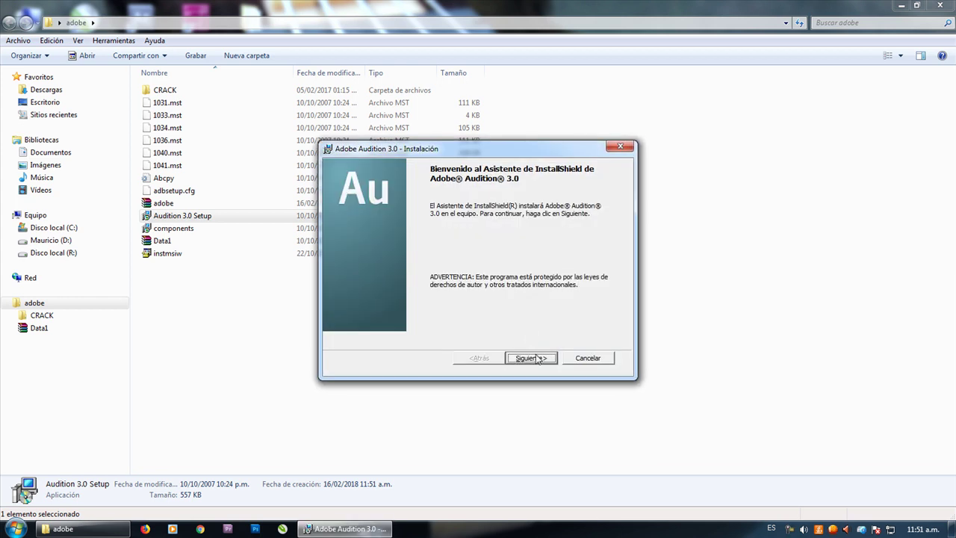
Accept the licence agreement and complete the Adobe Audition 3.0 installation with the default user details, destination folder and file associations
left_click(536, 357)
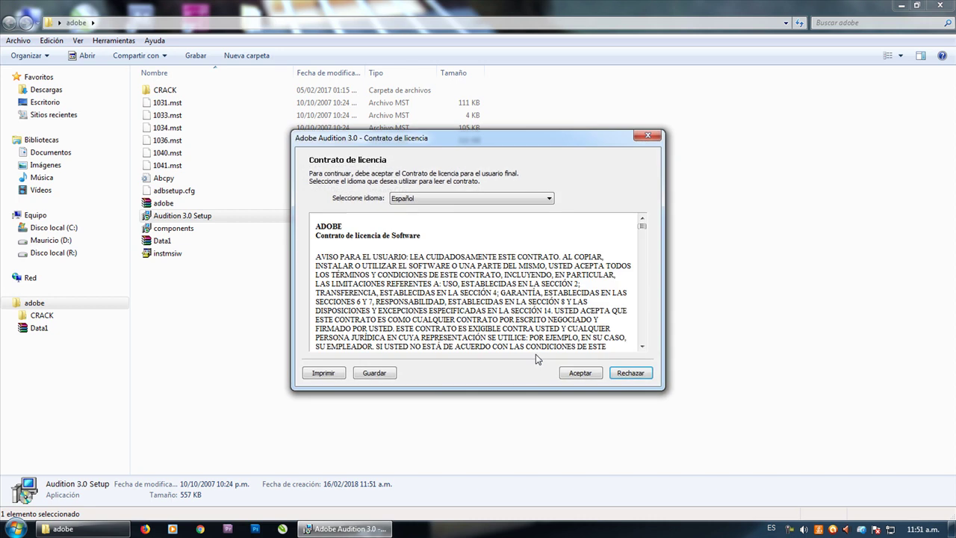
left_click(591, 374)
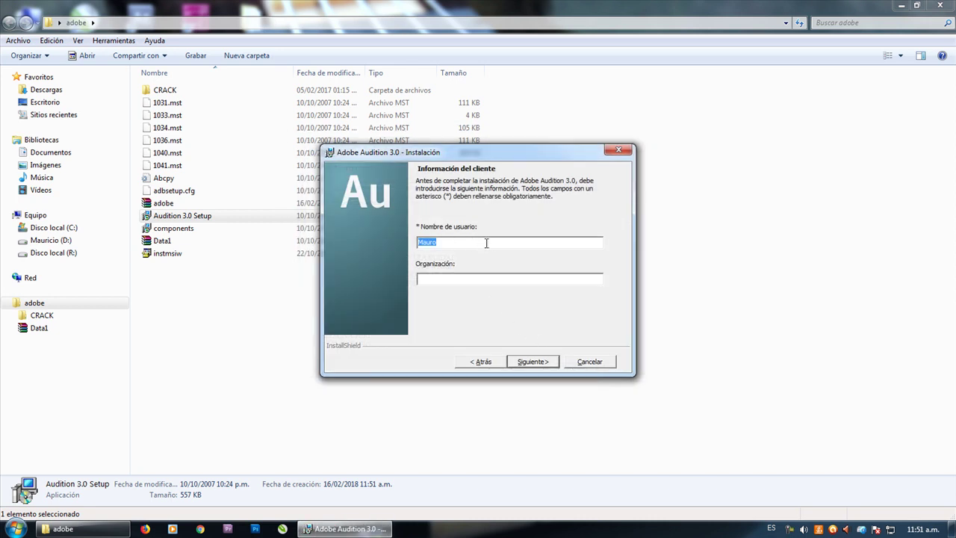
left_click(533, 362)
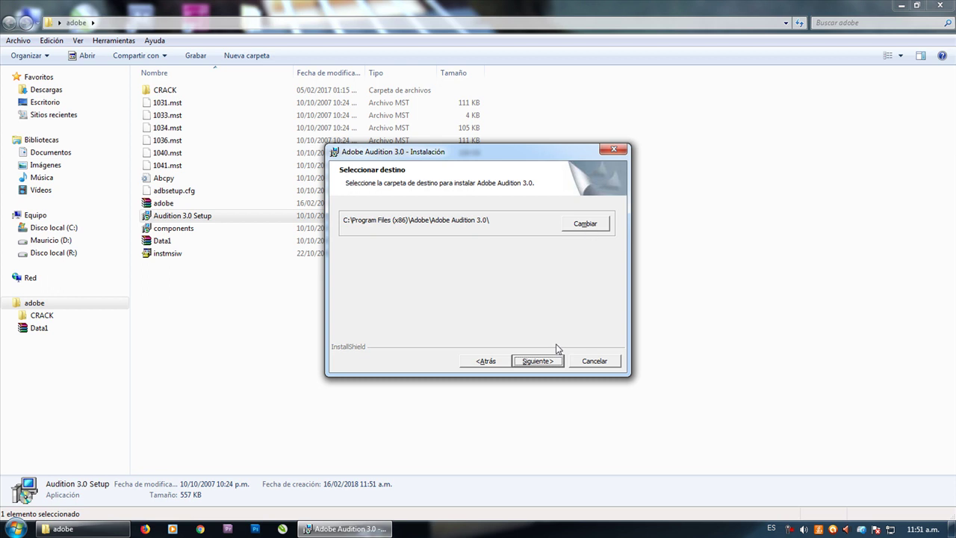
left_click(545, 363)
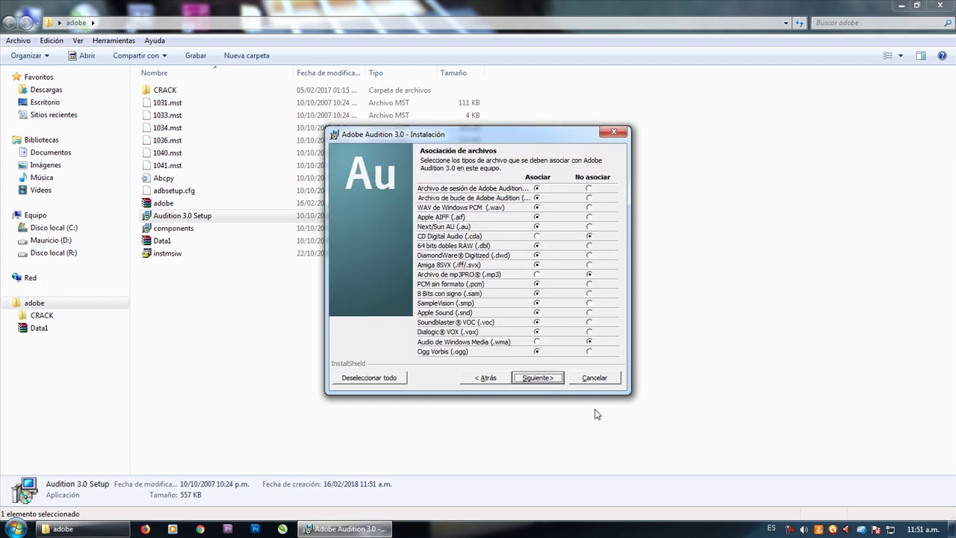
left_click(541, 379)
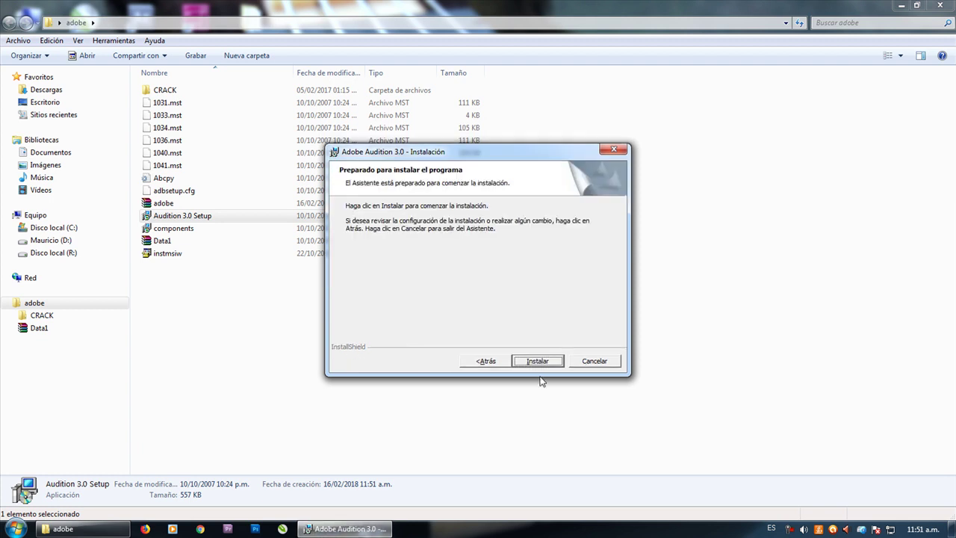
left_click(539, 362)
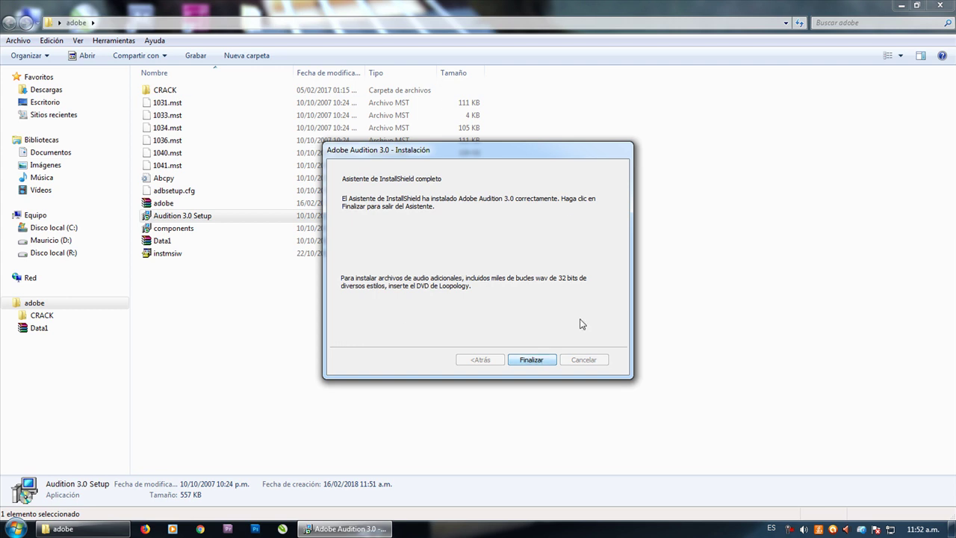
left_click(532, 360)
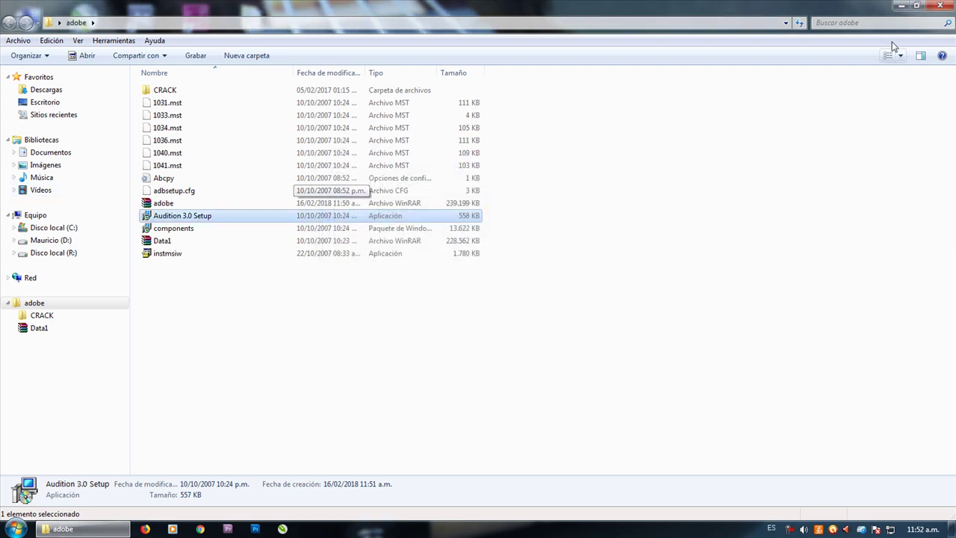
Copy the Audition application from the CRACK subfolder of the adobe folder
left_click(902, 9)
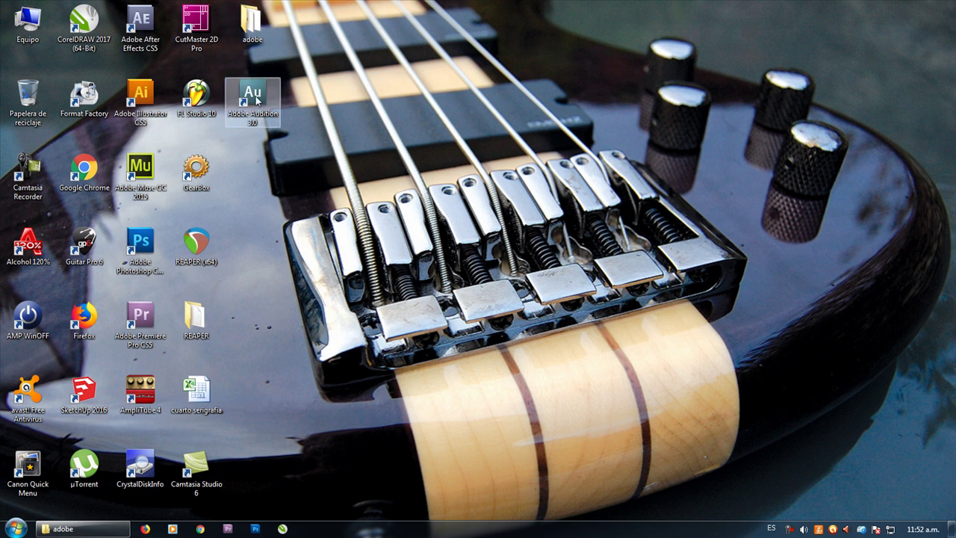
left_click(82, 526)
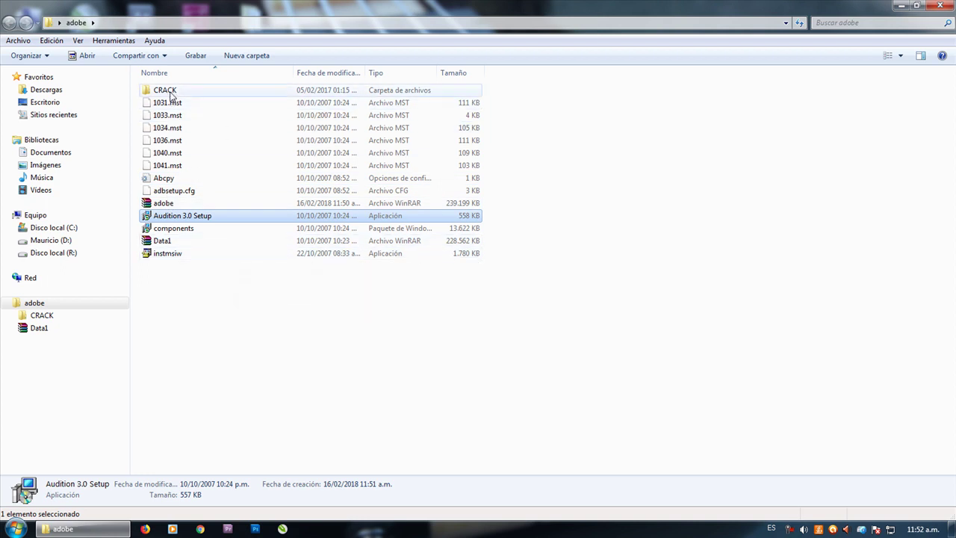
double_click(166, 90)
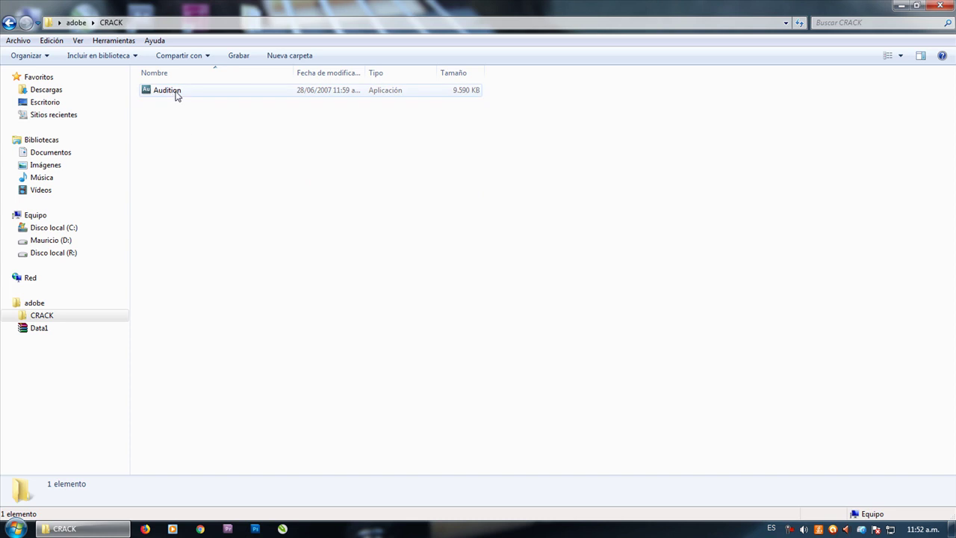
right_click(175, 91)
left_click(220, 272)
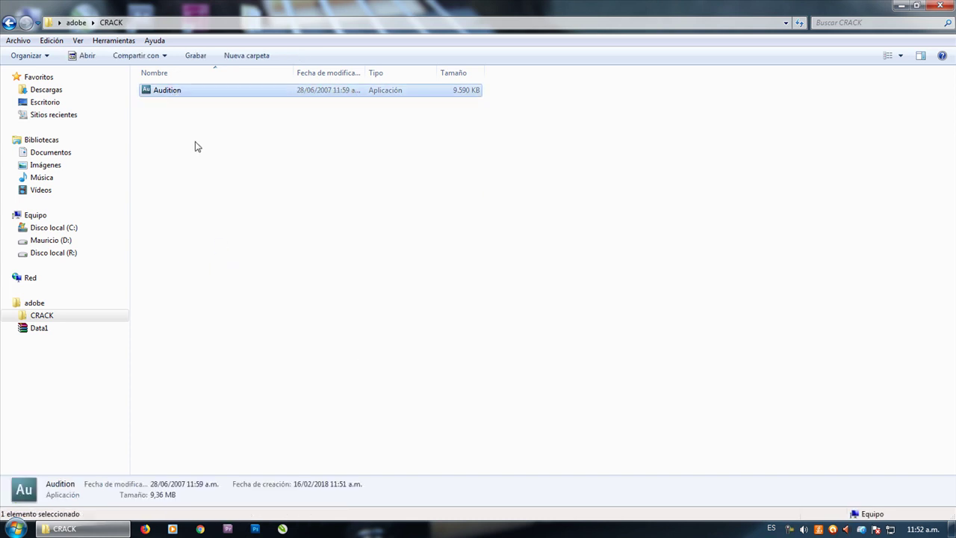
Paste the copied Audition application into the desktop shortcut's Adobe Audition 3.0 program folder, replacing the existing Audition.exe, and close the folder
left_click(900, 7)
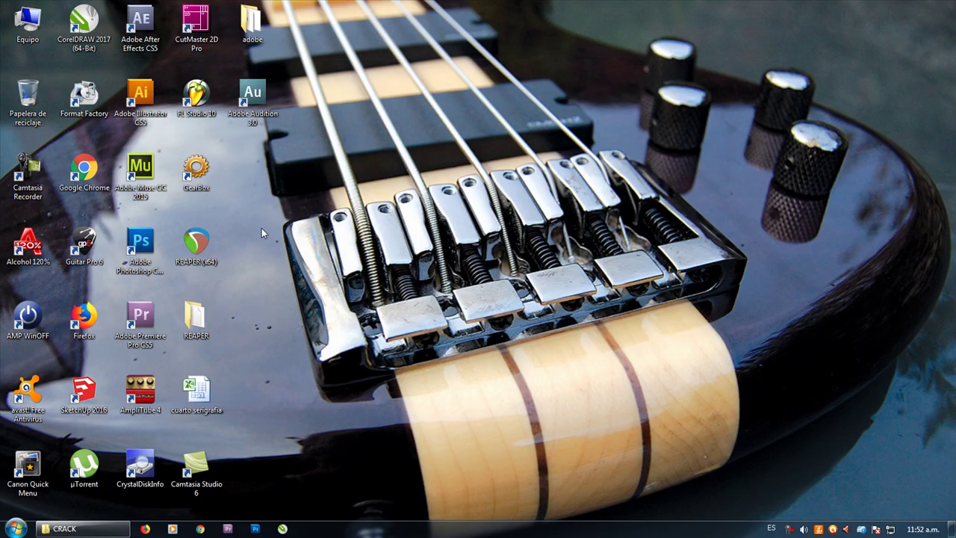
right_click(259, 105)
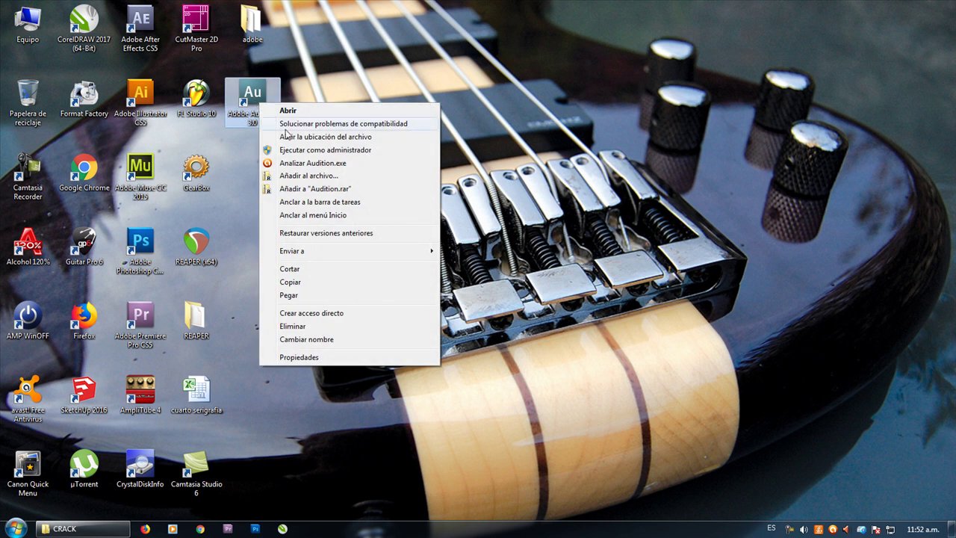
left_click(369, 141)
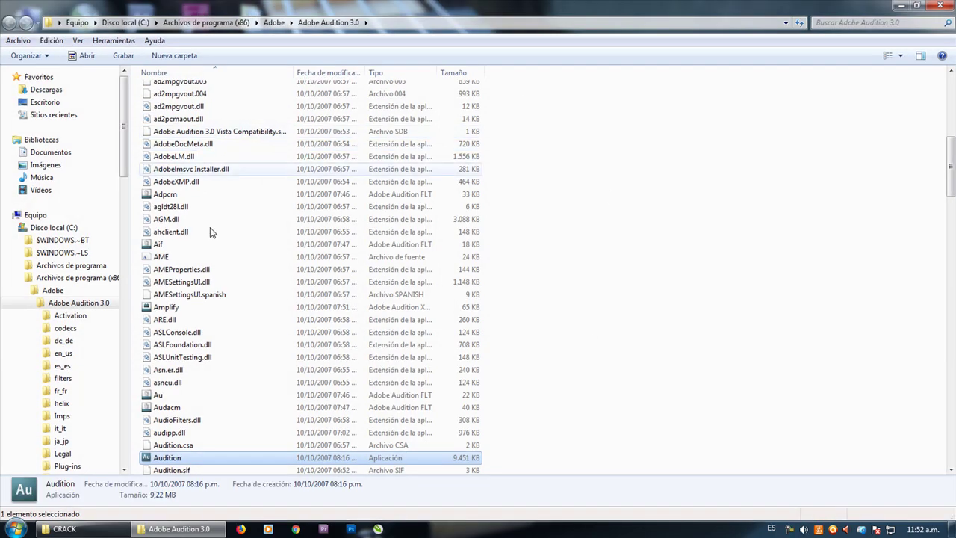
right_click(511, 245)
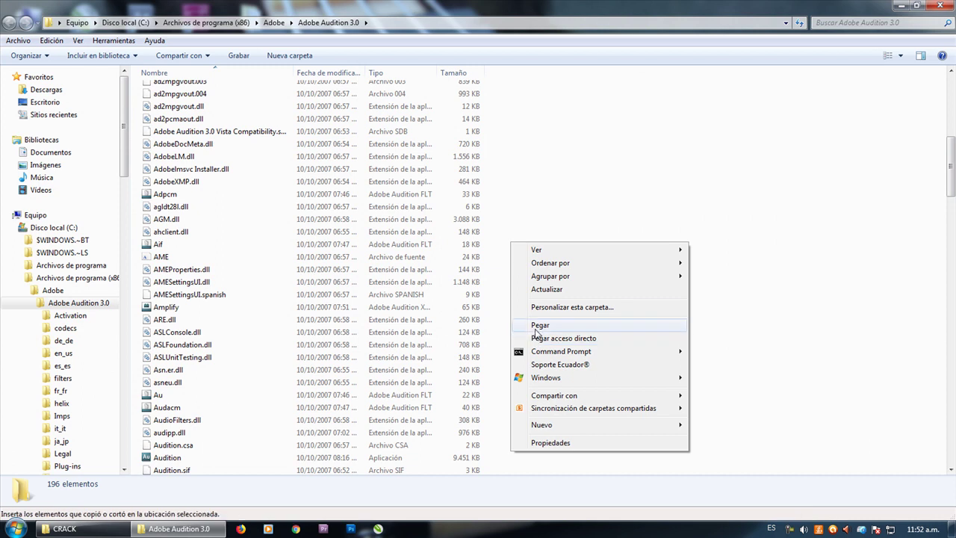
left_click(539, 325)
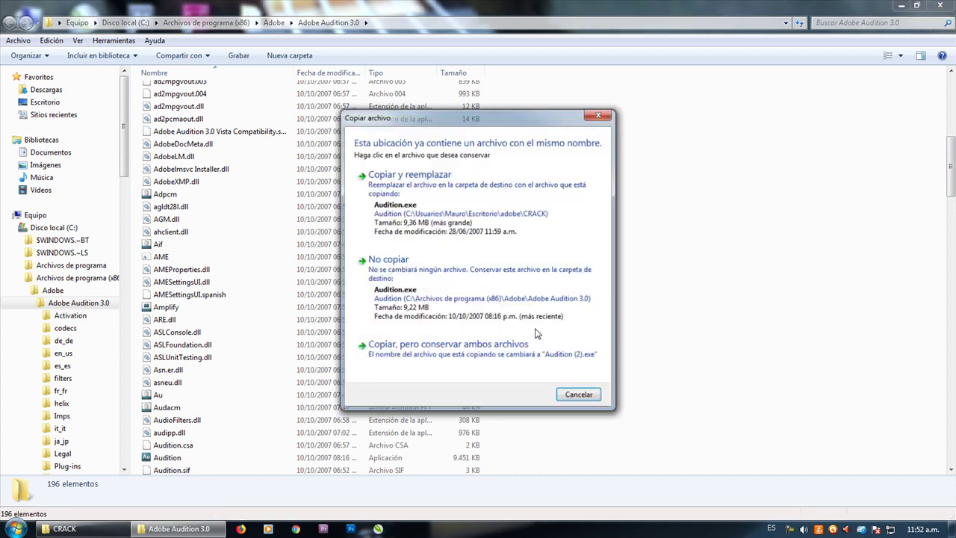
left_click(398, 196)
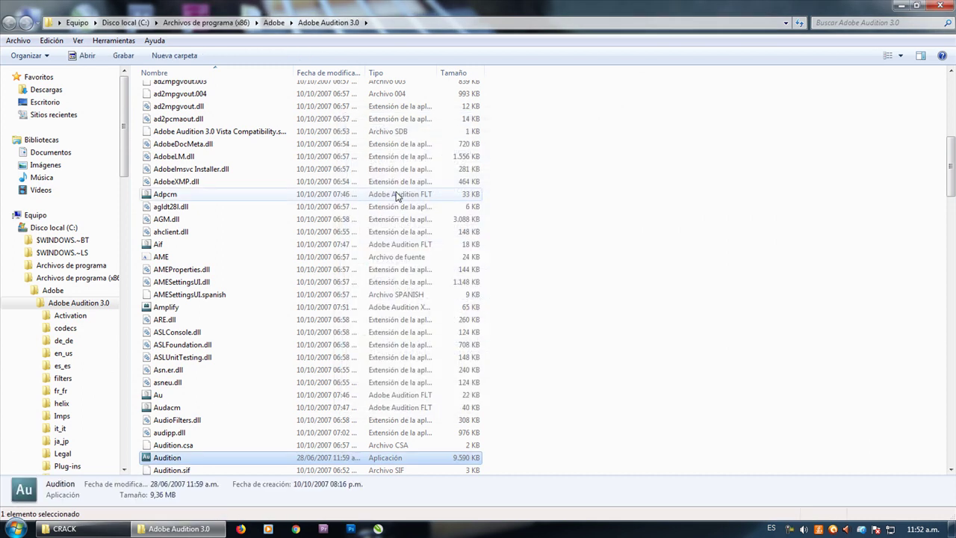
left_click(946, 6)
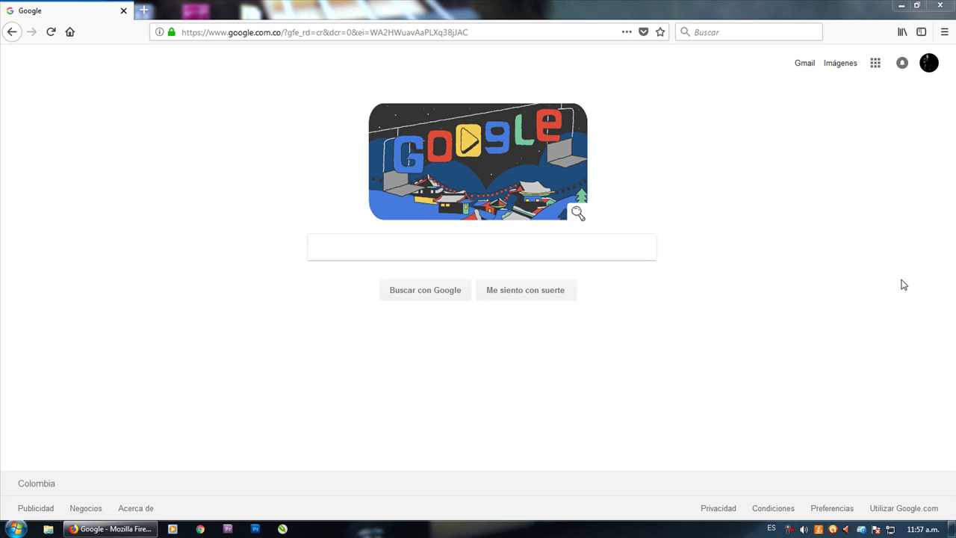
Search Google for "asio4all ultima version"
left_click(487, 249)
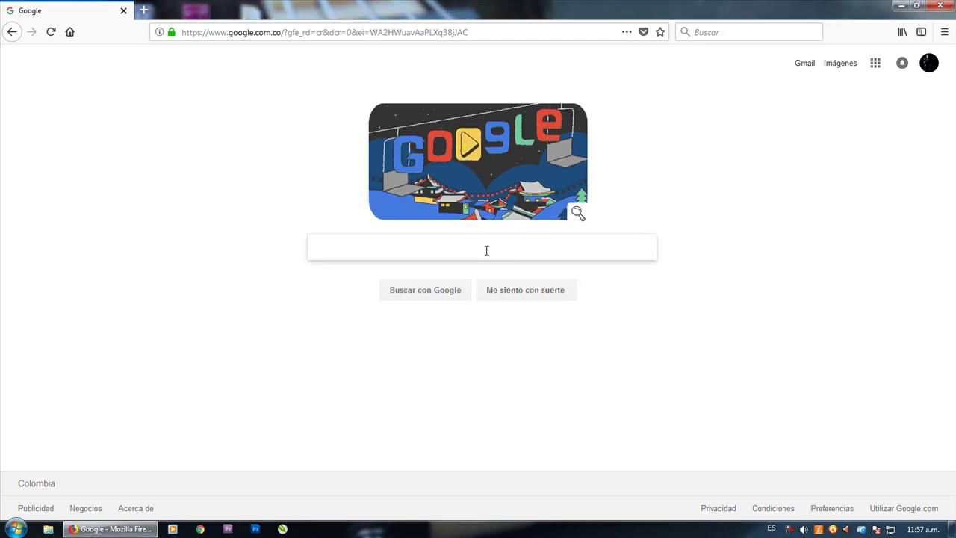
type("asio 4")
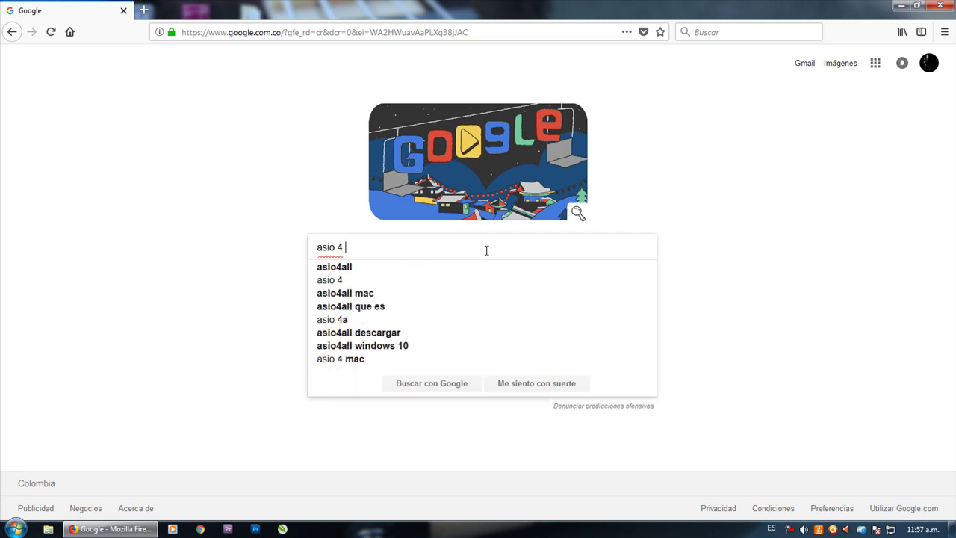
key("Down")
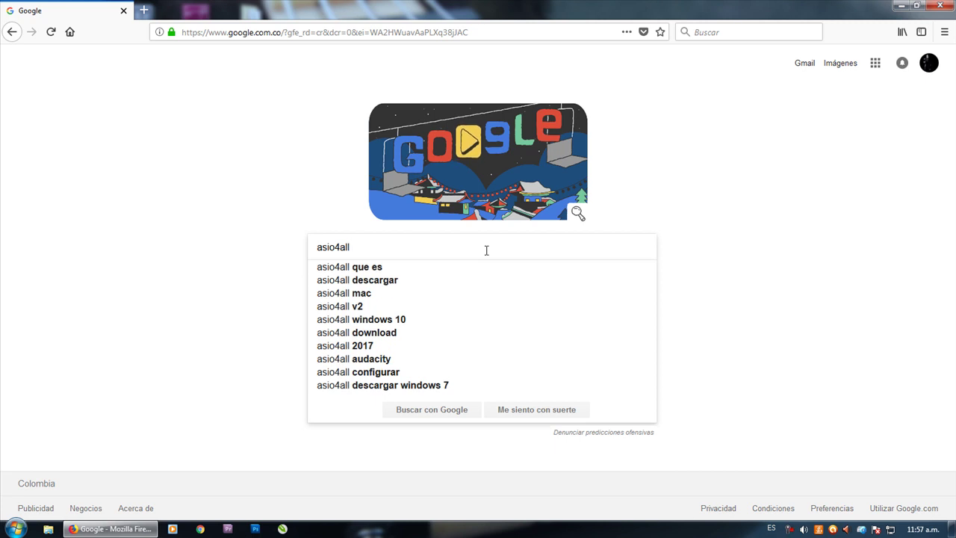
type("ultima ")
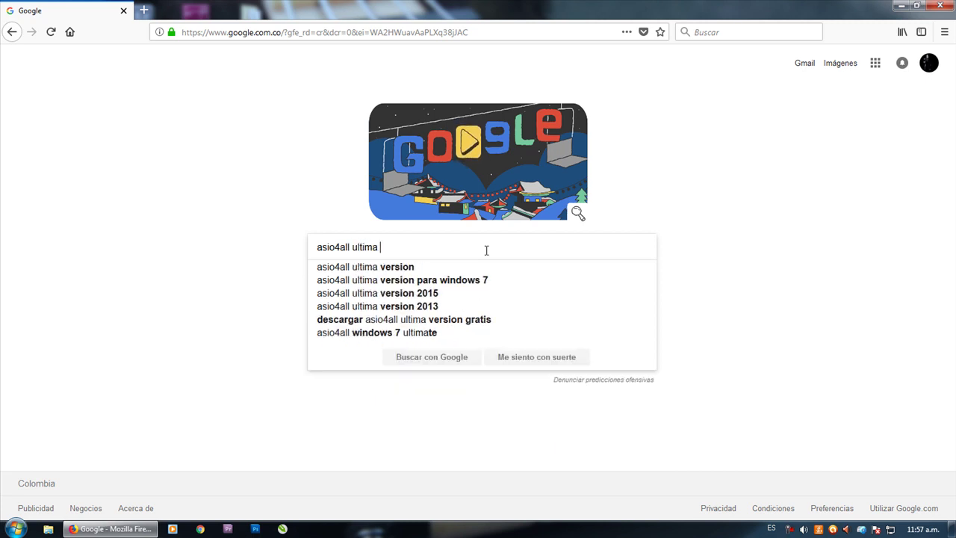
type("version")
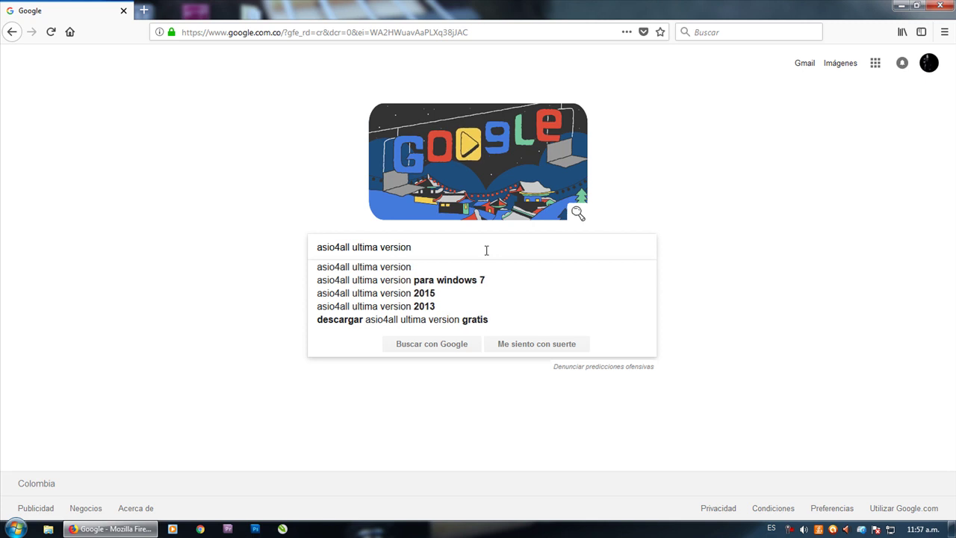
key("Return")
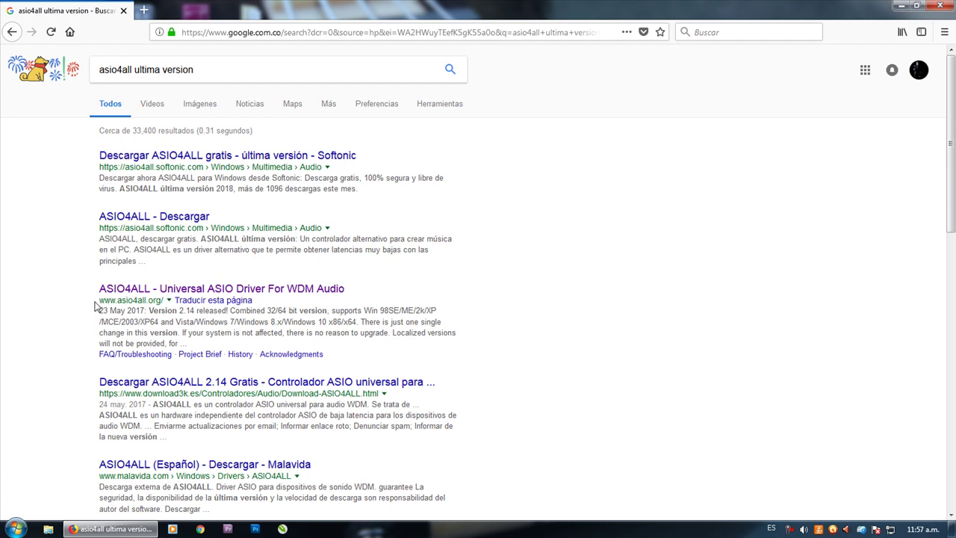
left_click_drag(99, 301, 163, 302)
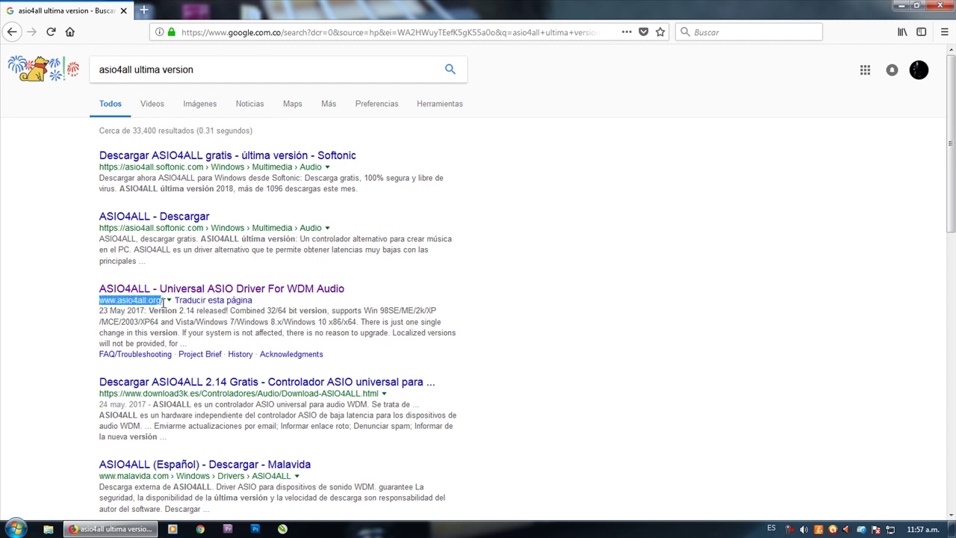
left_click_drag(99, 226, 183, 228)
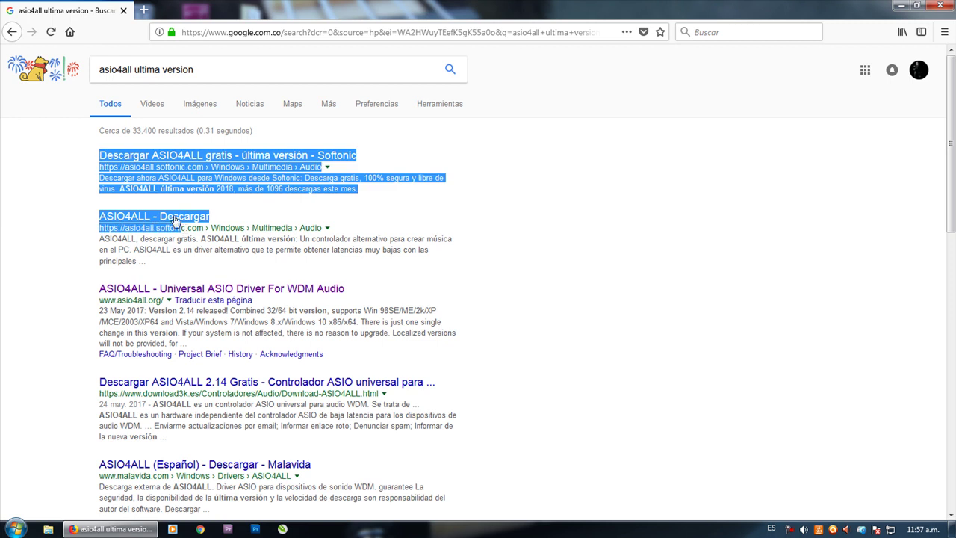
left_click(33, 261)
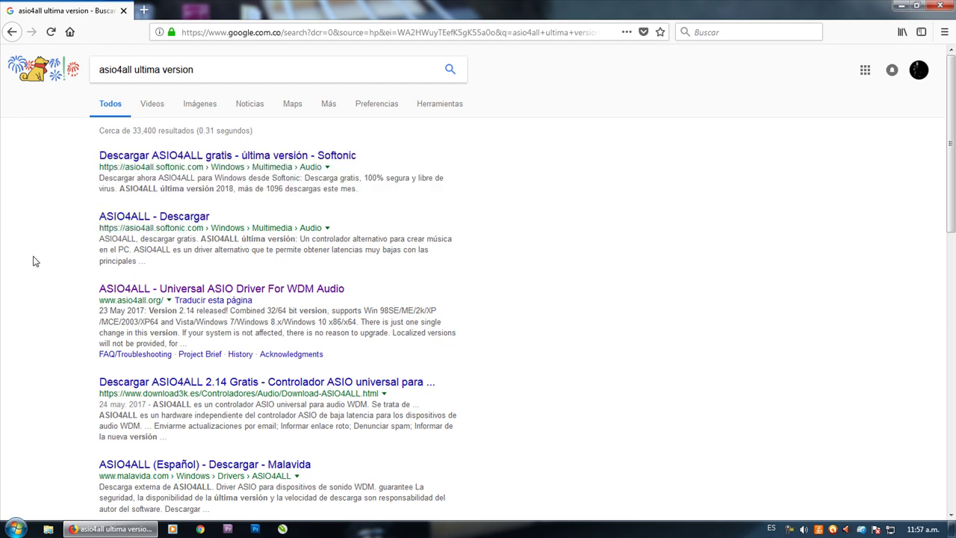
Download the English ASIO4ALL 2.14 installer from the official asio4all.org site and save the file
left_click(224, 291)
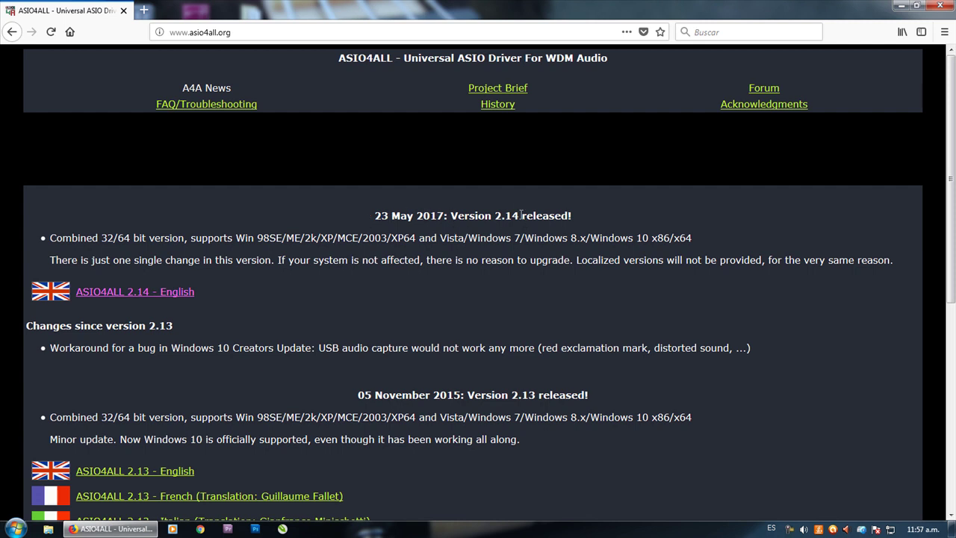
left_click(147, 293)
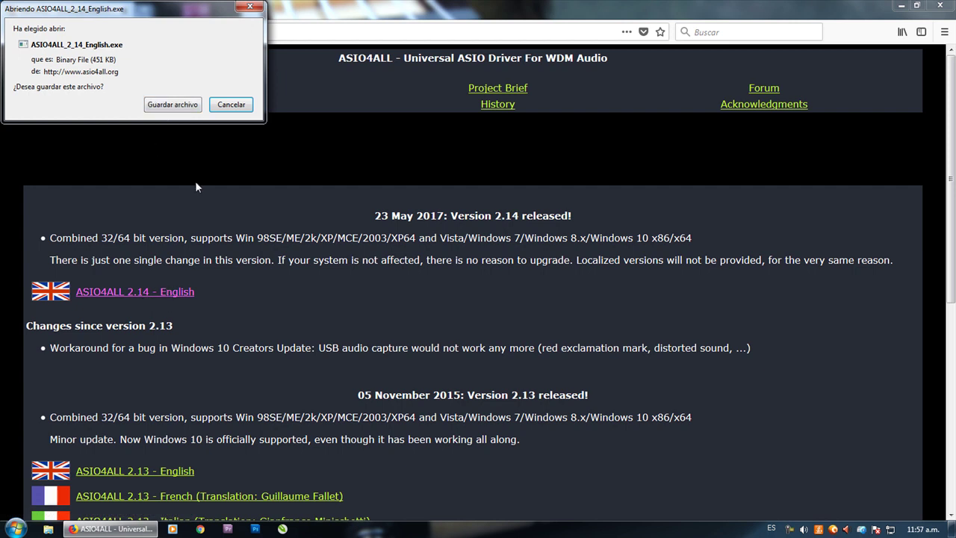
left_click(169, 108)
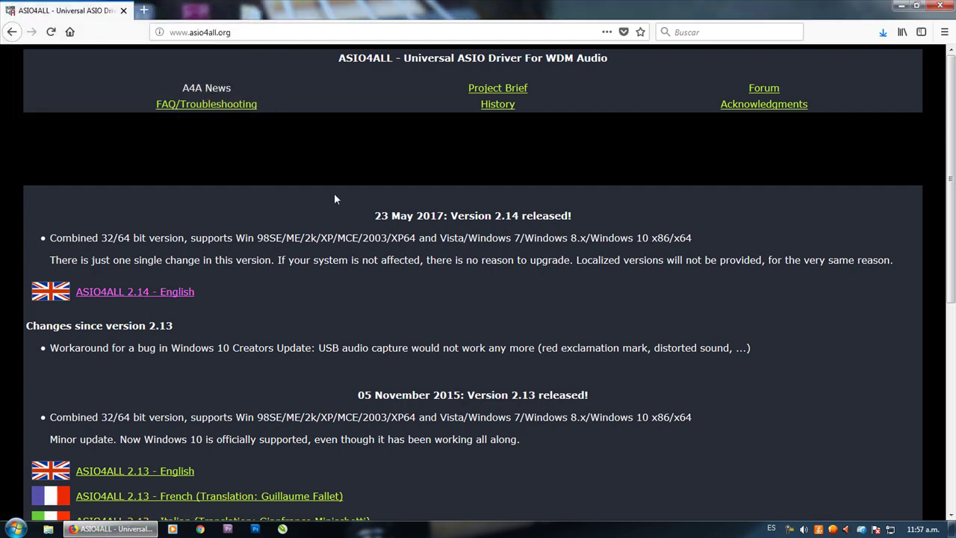
Run the downloaded ASIO4ALL_2_14_English.exe and accept the licence agreement in its setup wizard
left_click(884, 33)
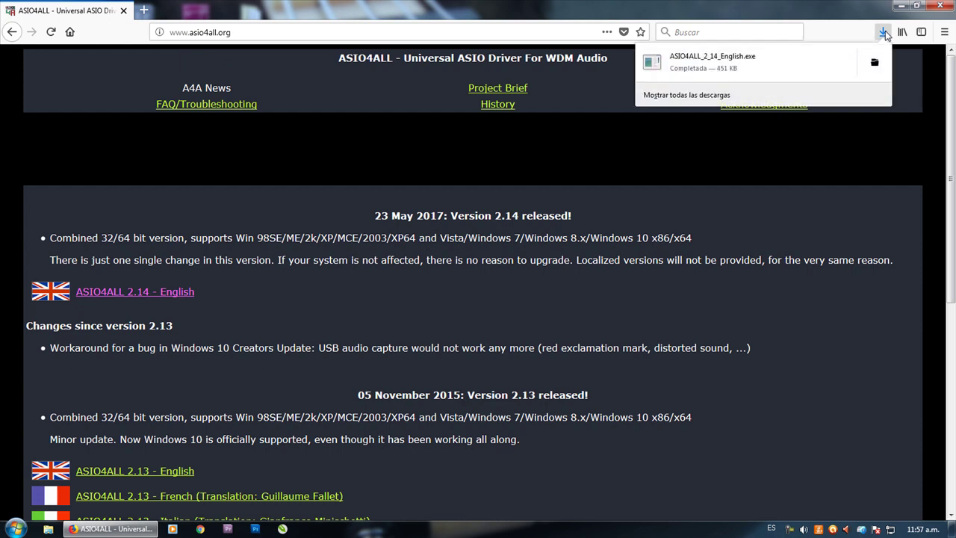
left_click(719, 65)
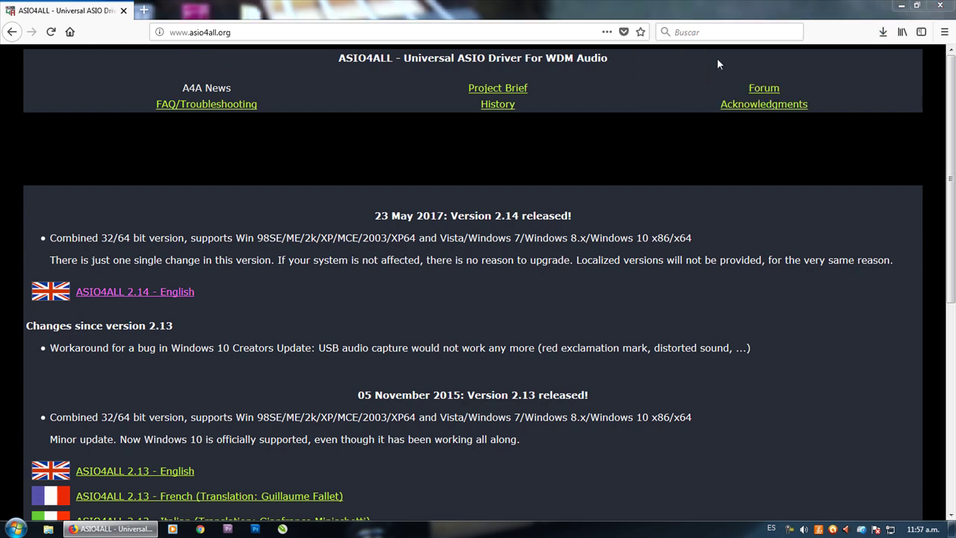
left_click(513, 276)
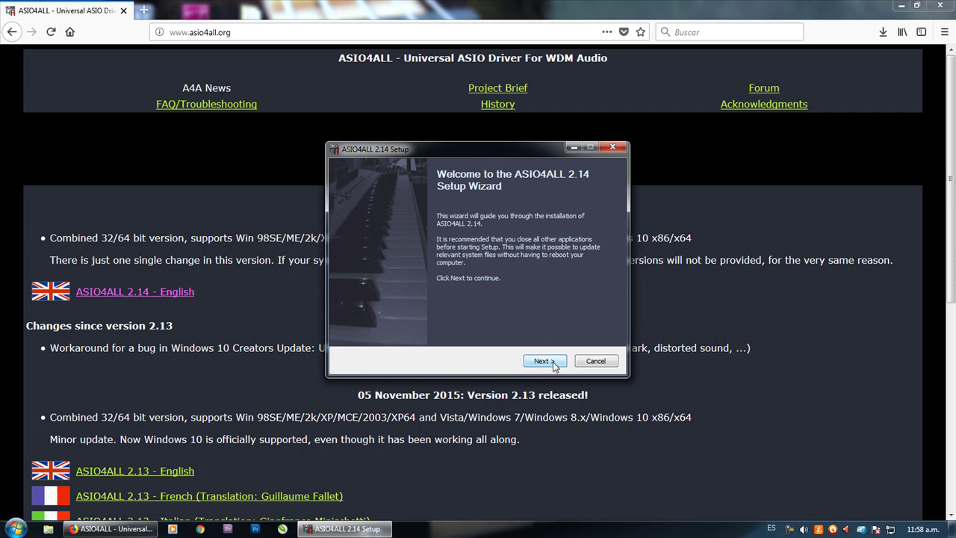
left_click(554, 361)
left_click(392, 332)
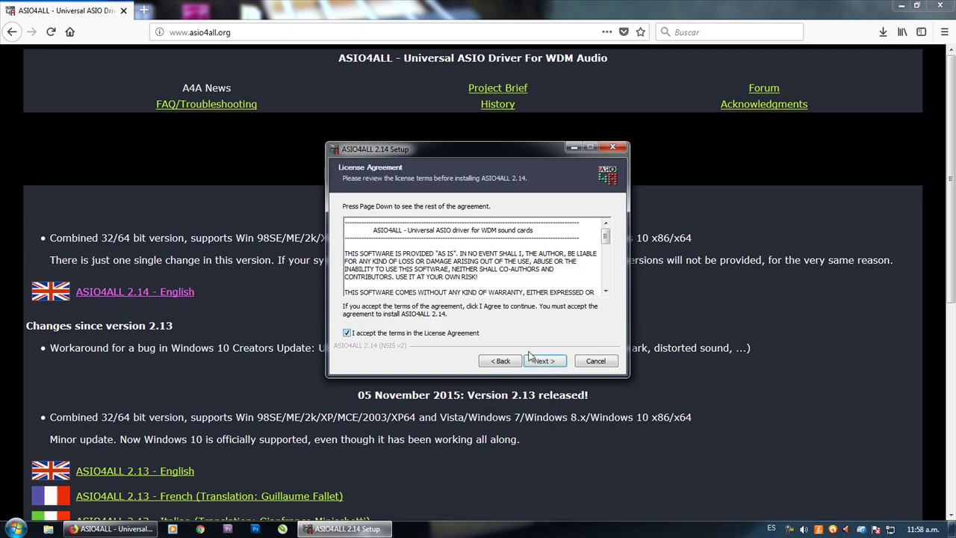
left_click(543, 360)
Install ASIO4ALL 2.14 with ReWuschel and Off-Line Settings in the default folder, finish the setup and close the browser
left_click(442, 256)
left_click(443, 266)
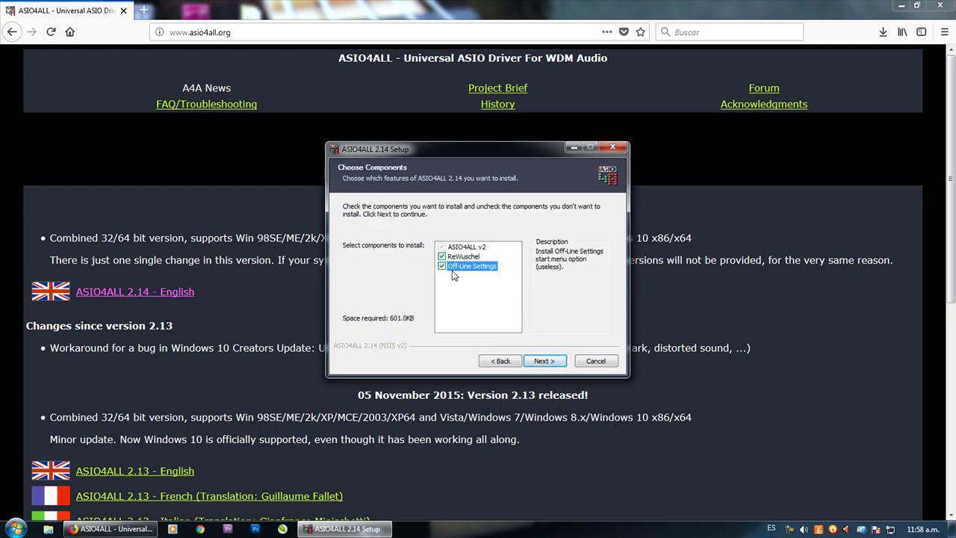
left_click(544, 361)
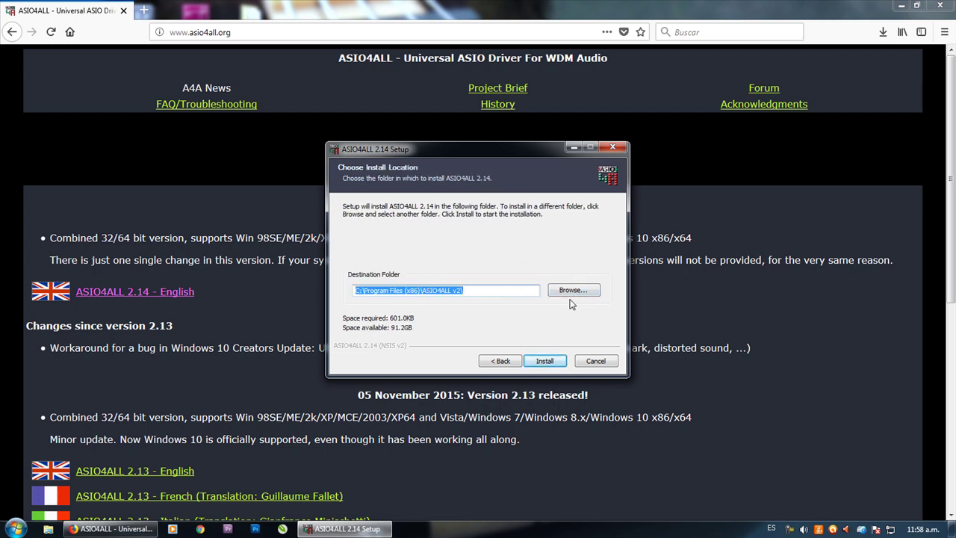
left_click(544, 362)
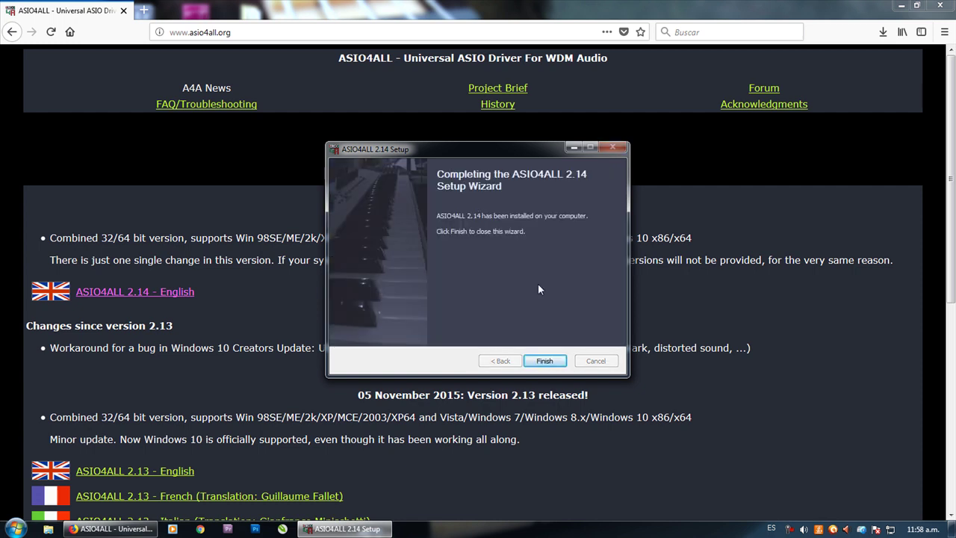
left_click(545, 361)
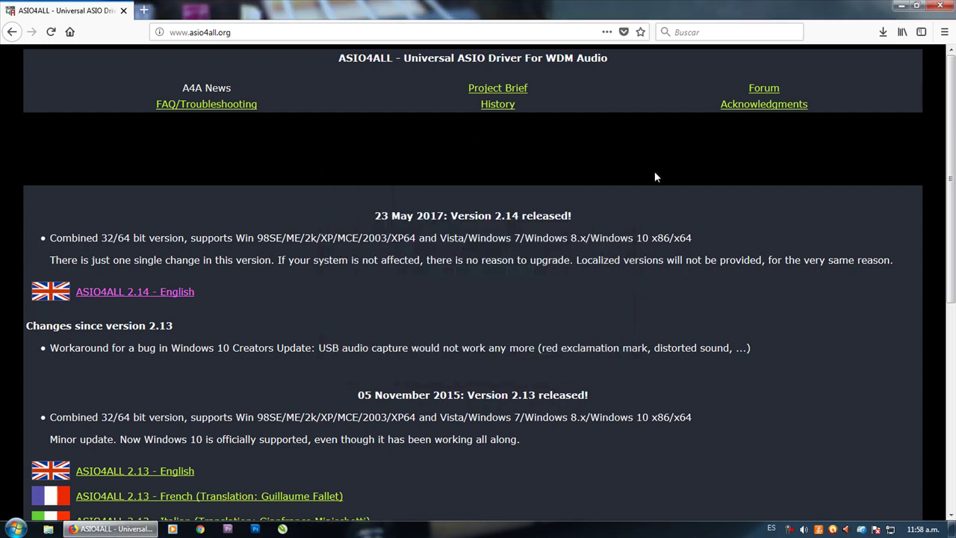
left_click(933, 6)
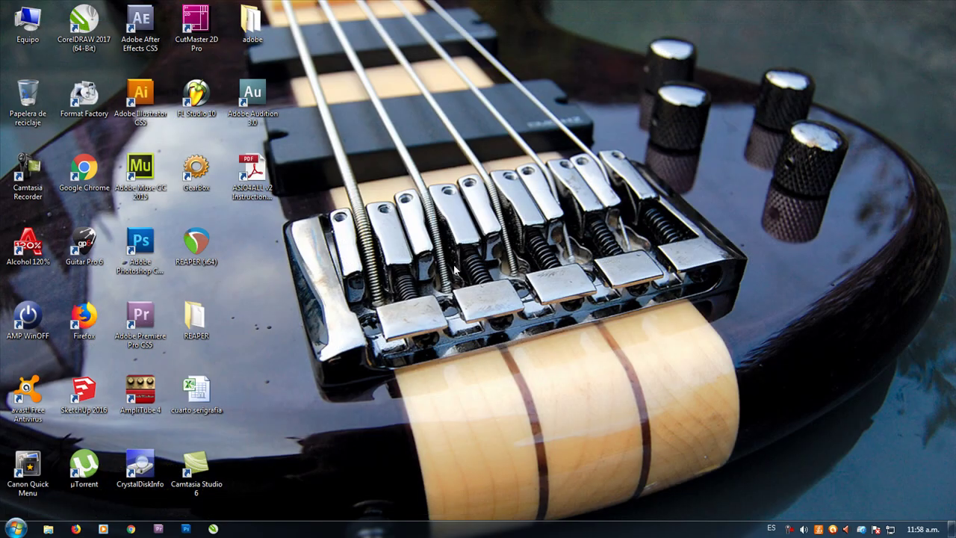
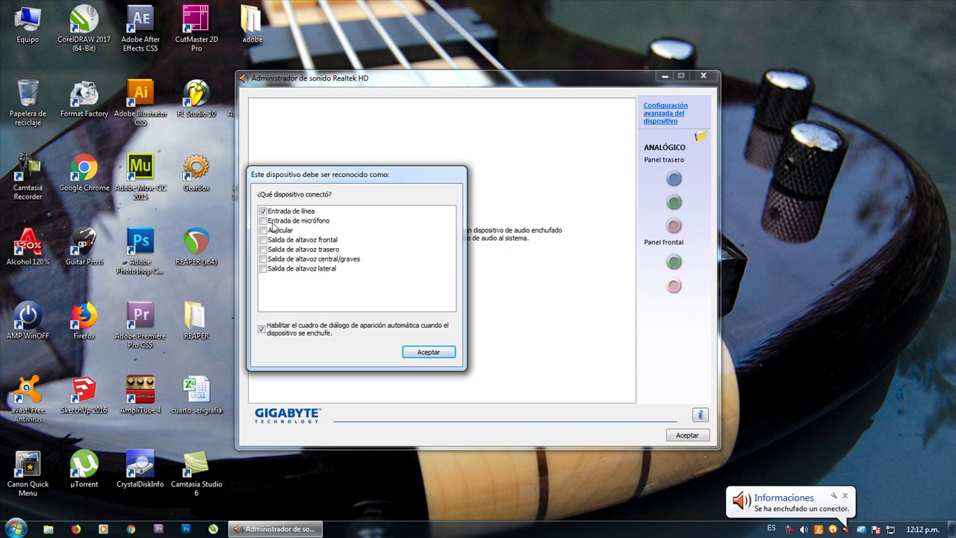
Have the newly plugged-in device recognised as Entrada de línea and close the Realtek HD sound manager
left_click(278, 212)
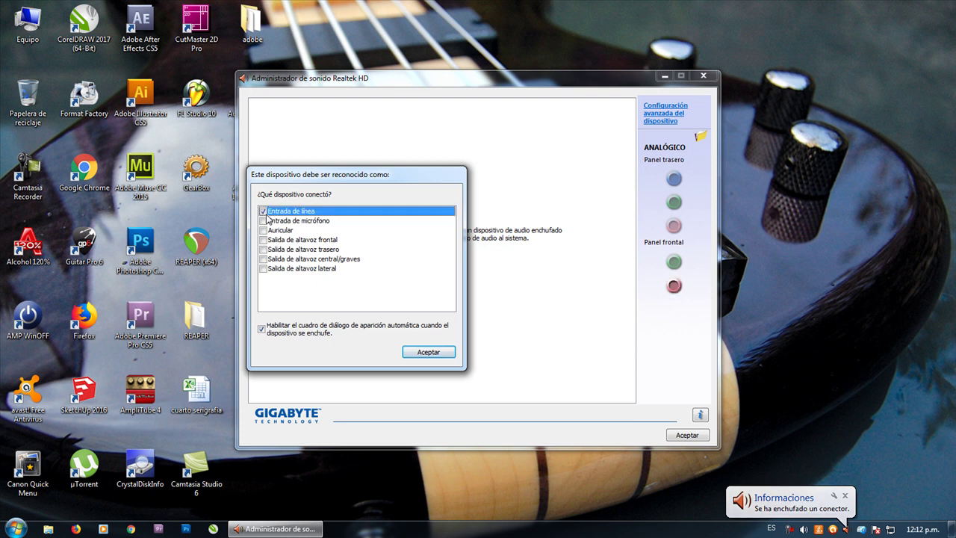
left_click(424, 353)
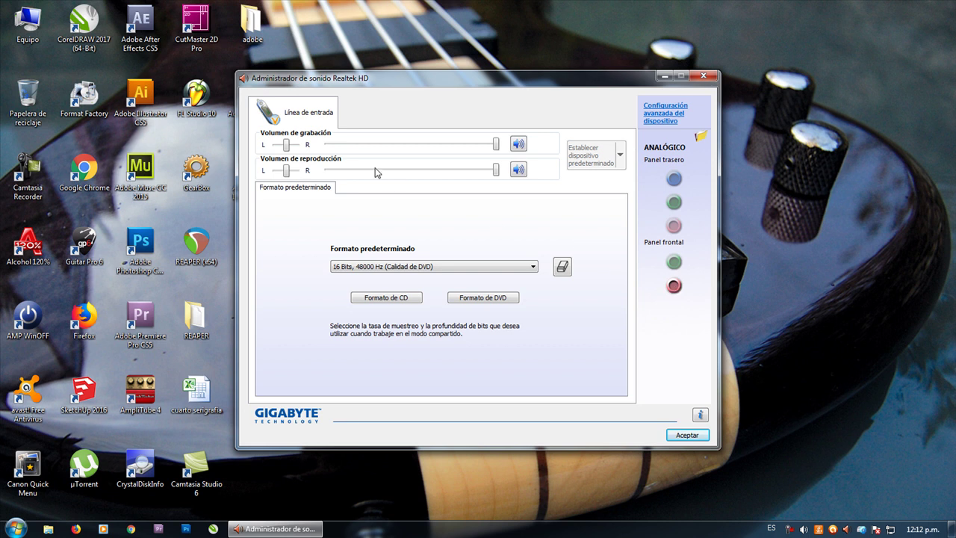
left_click(703, 76)
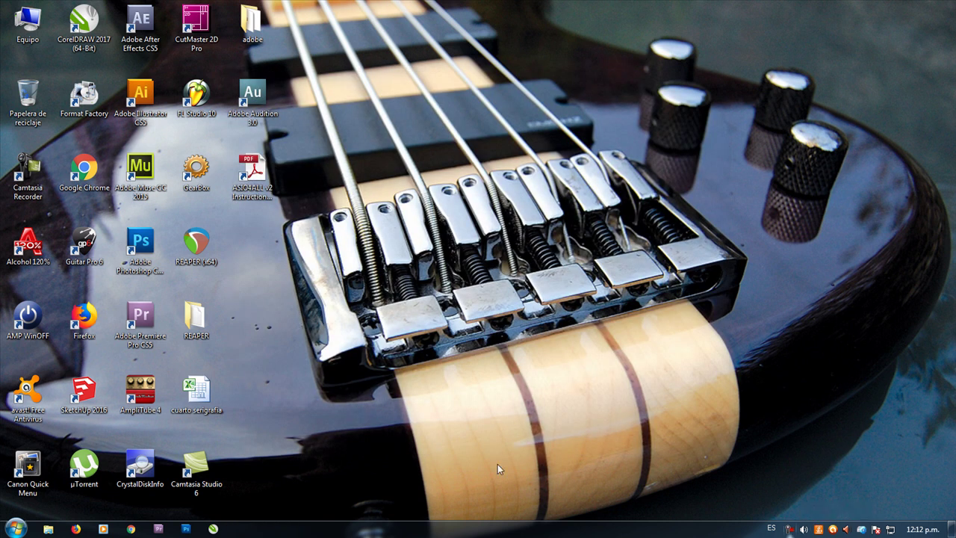
Open the Windows Sound settings through Hardware y sonido in the Control Panel and select Línea de entrada among the recording devices
left_click(15, 529)
left_click(189, 411)
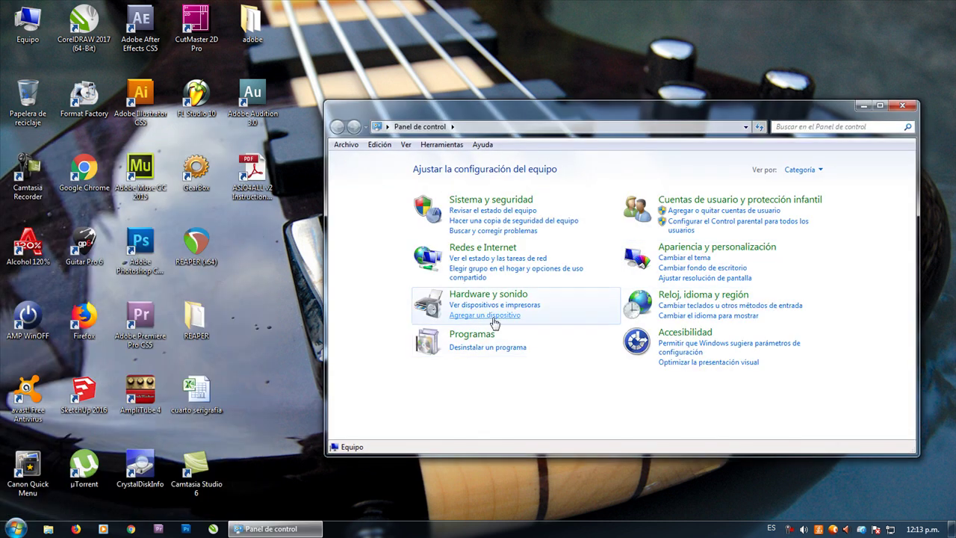
left_click(492, 297)
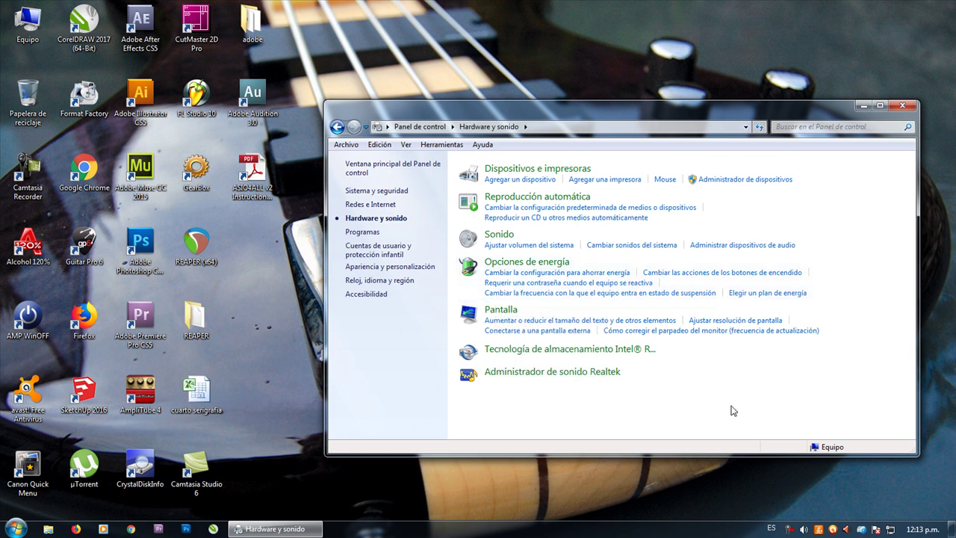
left_click(499, 234)
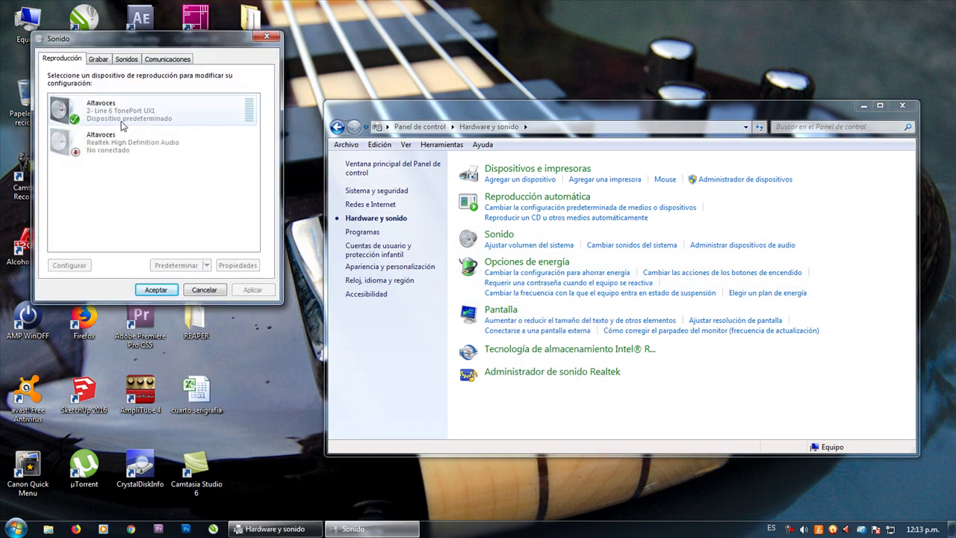
left_click(98, 60)
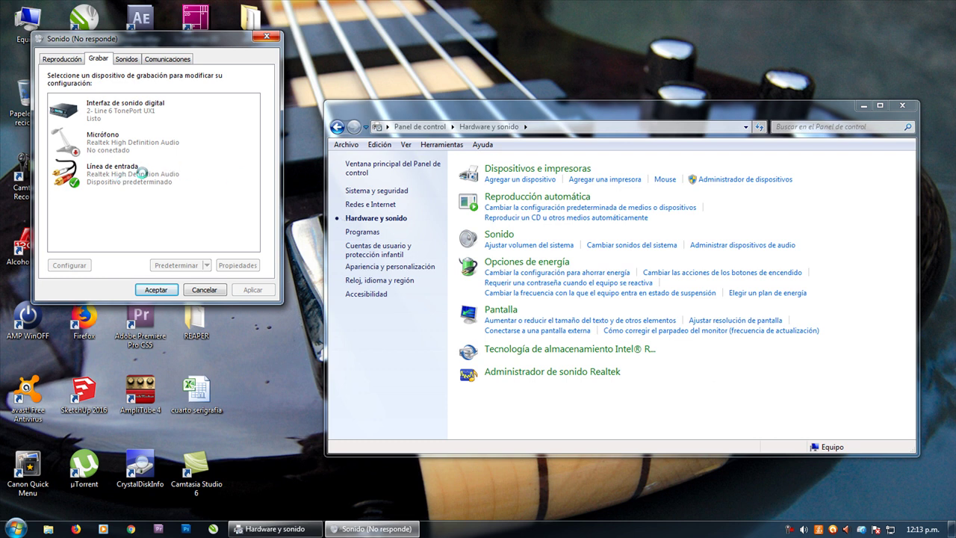
left_click(144, 175)
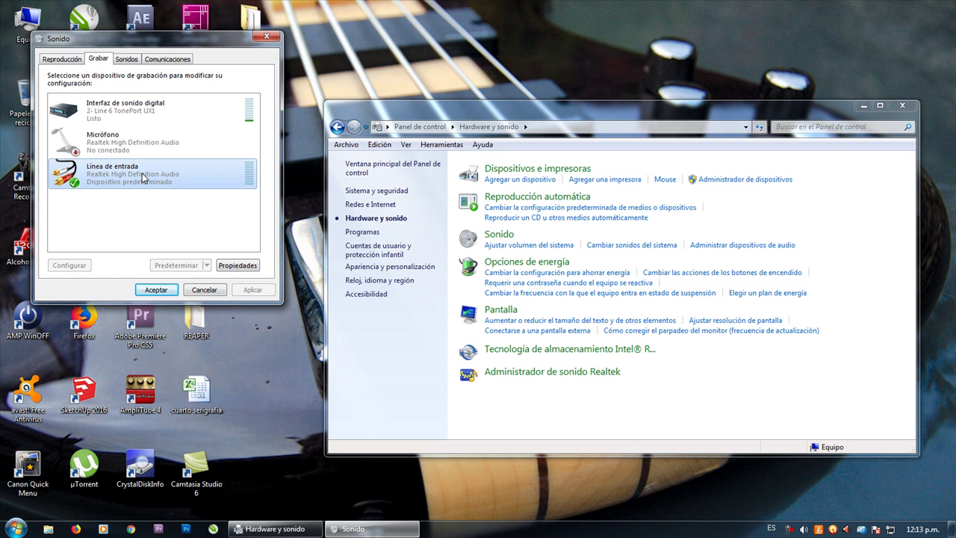
Examine the communications settings and the levels and advanced options of the Line 6 TonePort UX1 speakers
left_click(127, 60)
left_click(153, 60)
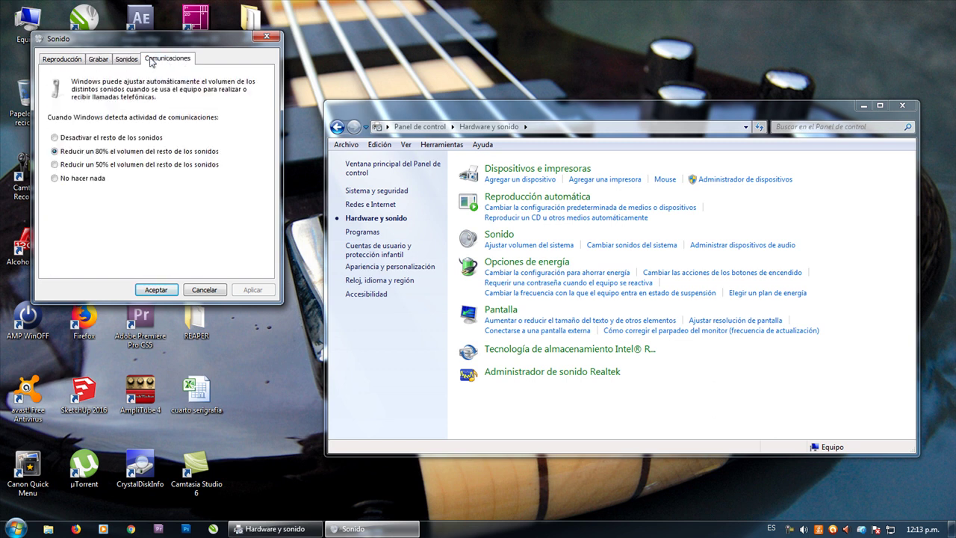
left_click(65, 60)
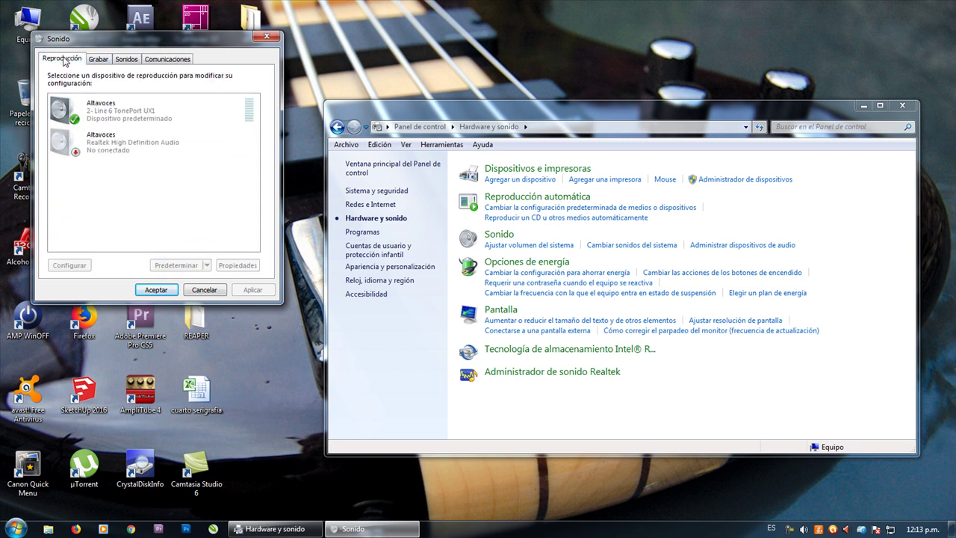
right_click(105, 108)
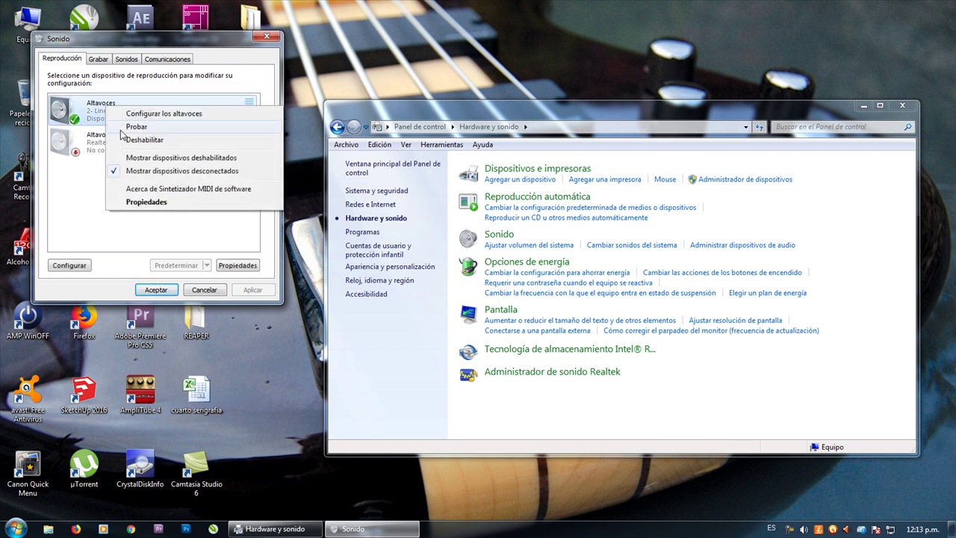
left_click(133, 202)
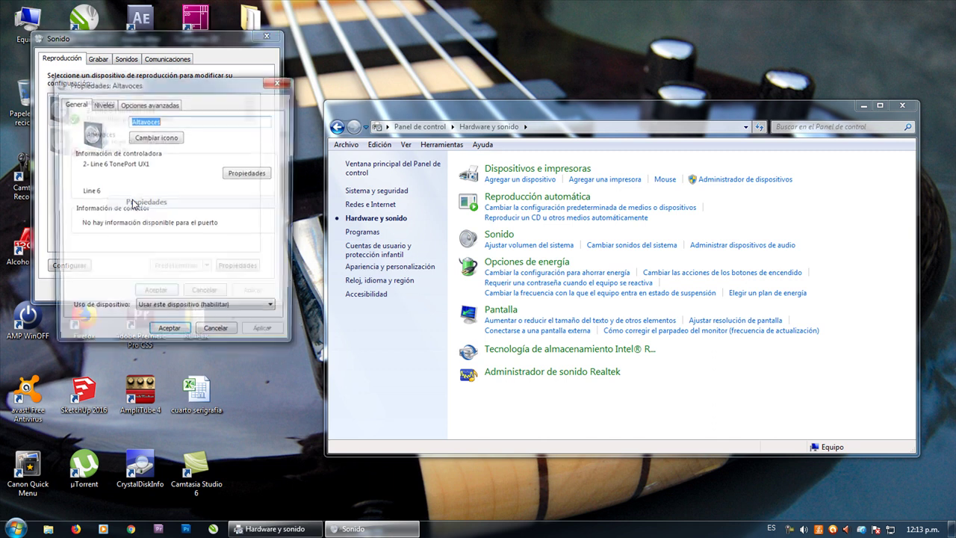
left_click(103, 104)
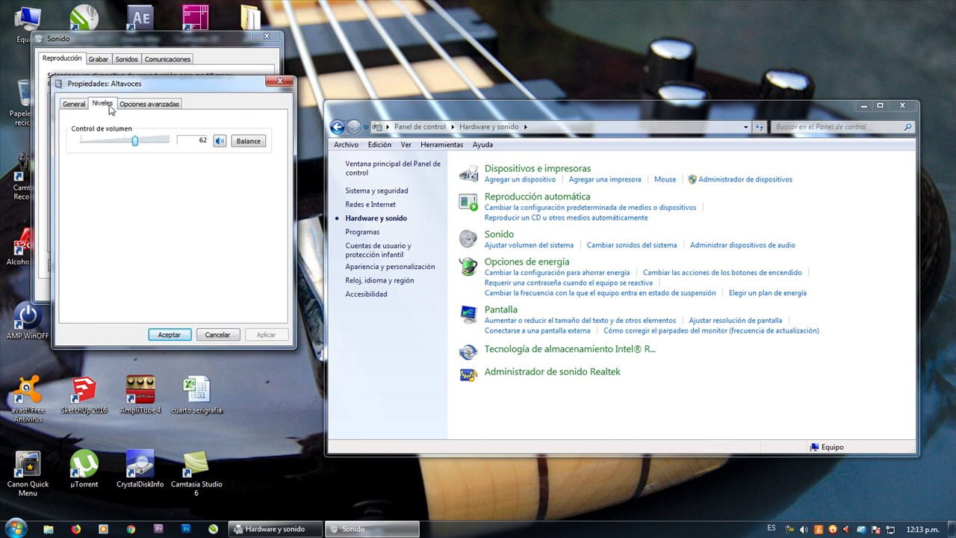
left_click(149, 104)
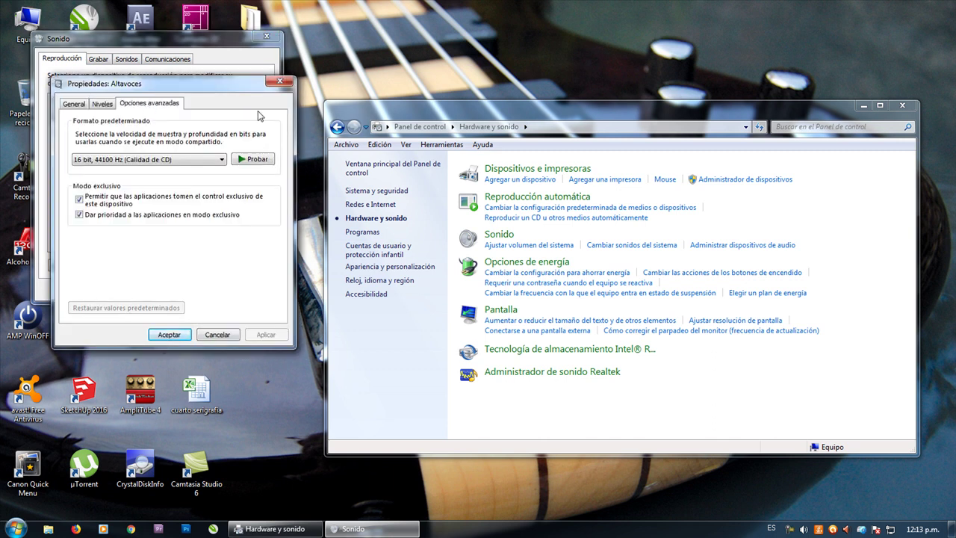
left_click(280, 81)
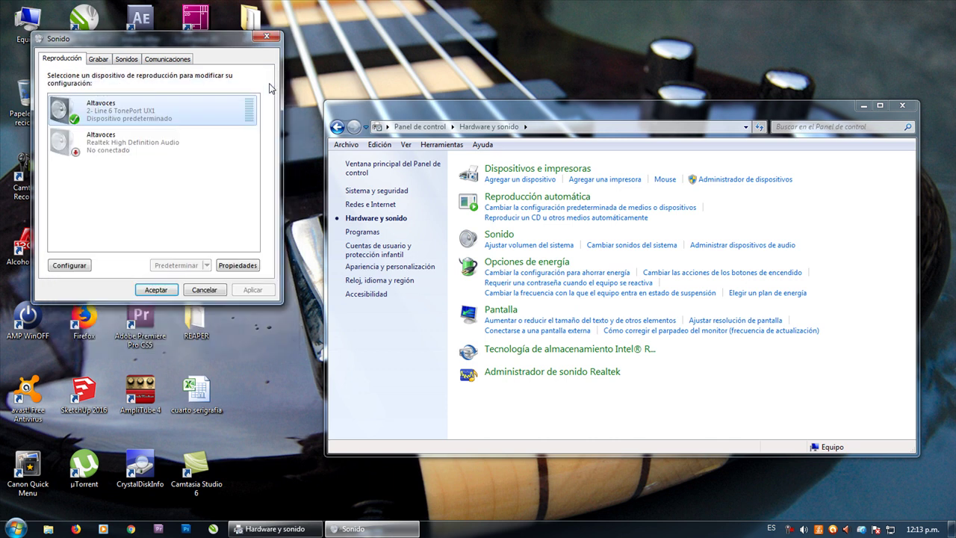
Enable Escuchar este dispositivo in the properties of the Línea de entrada recording device
left_click(98, 59)
right_click(127, 175)
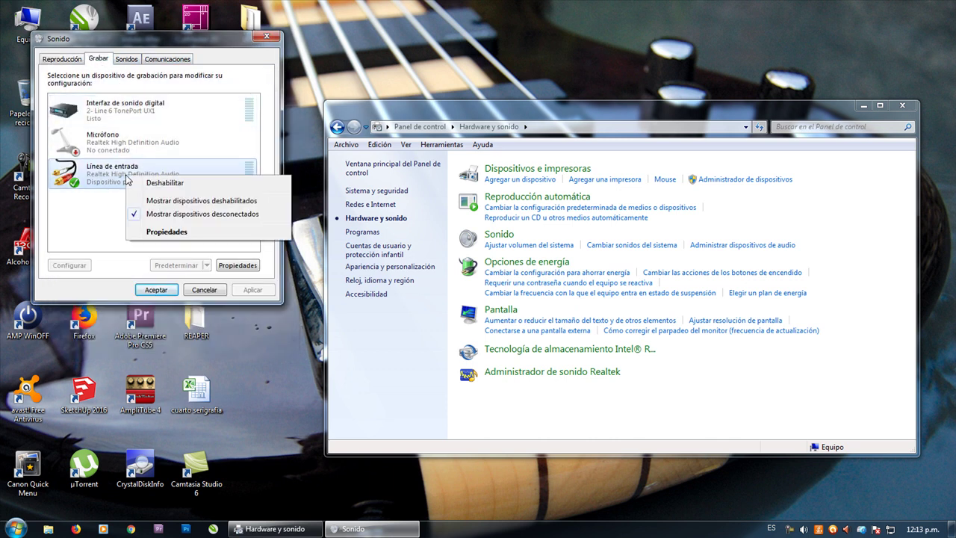
left_click(161, 232)
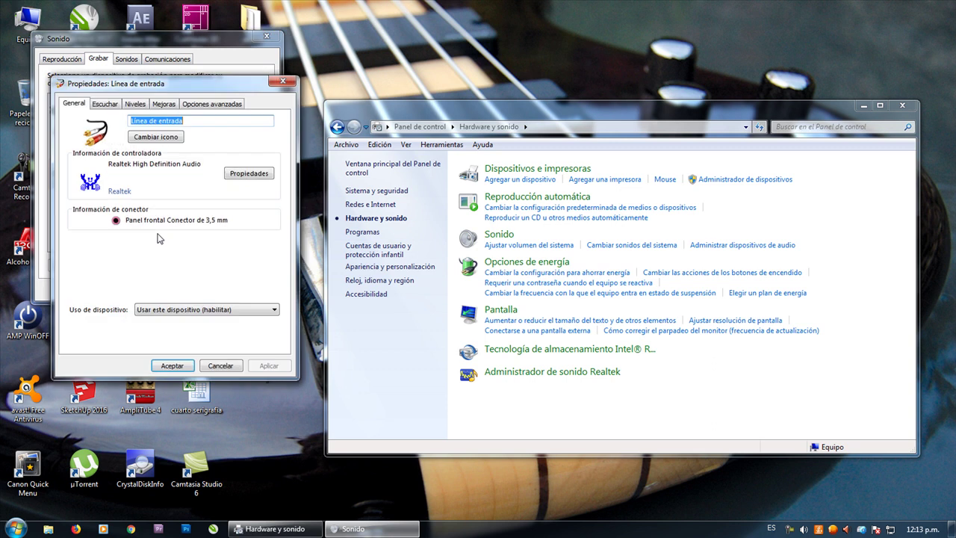
left_click(105, 104)
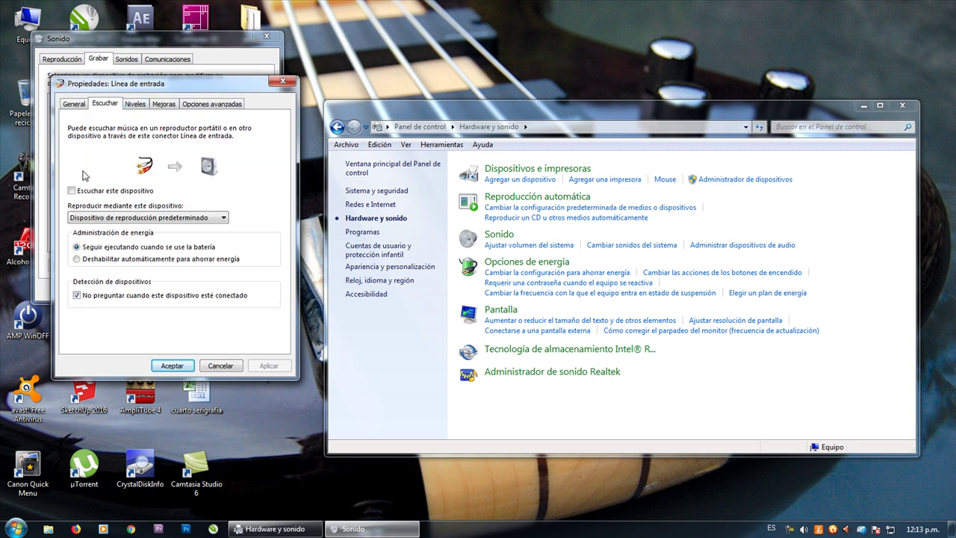
left_click(72, 190)
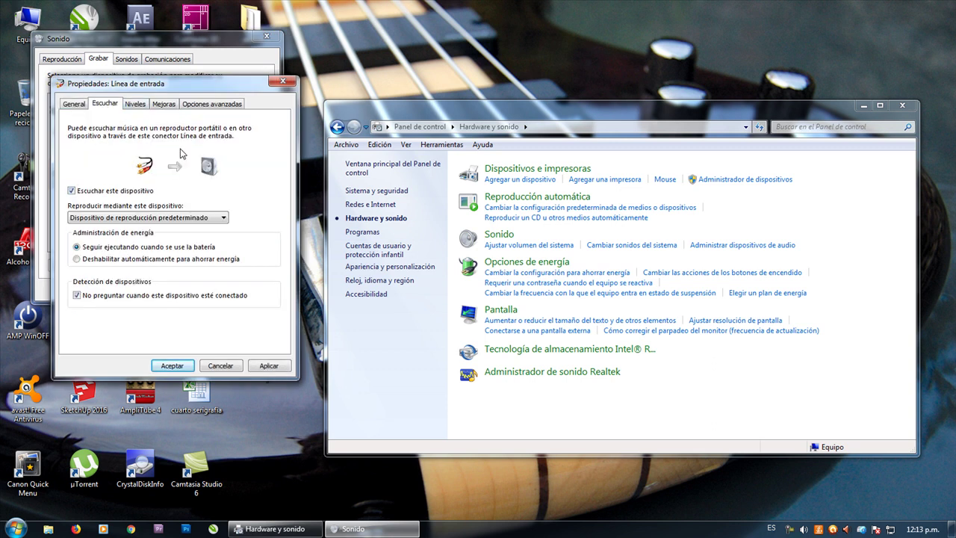
Check the levels and advanced options of Línea de entrada, and disable all of its sound effects under its enhancement settings
left_click(142, 106)
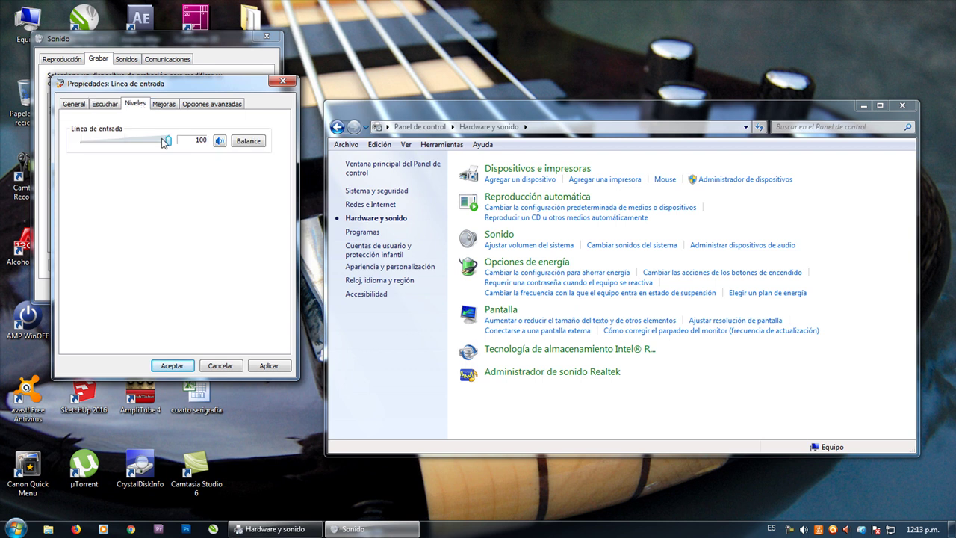
left_click(163, 109)
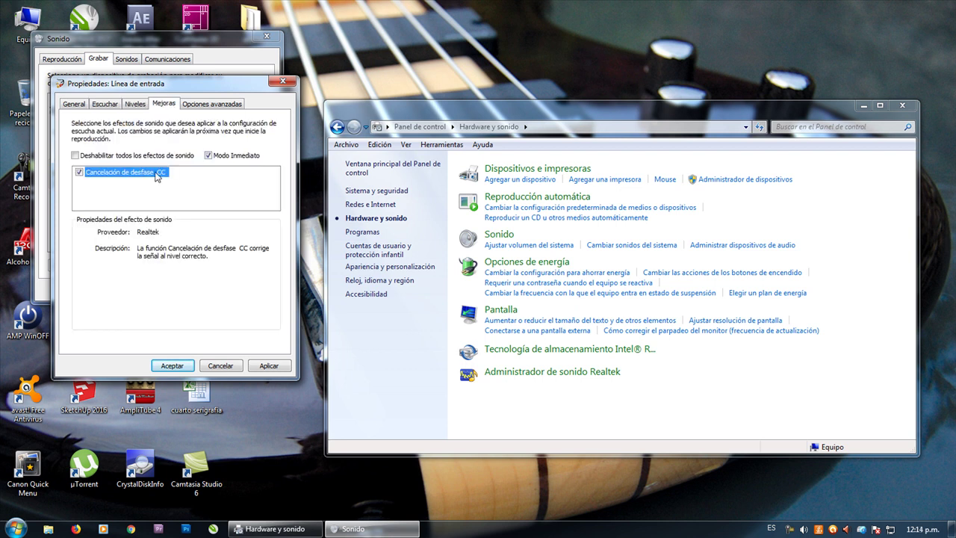
left_click(75, 155)
left_click(221, 106)
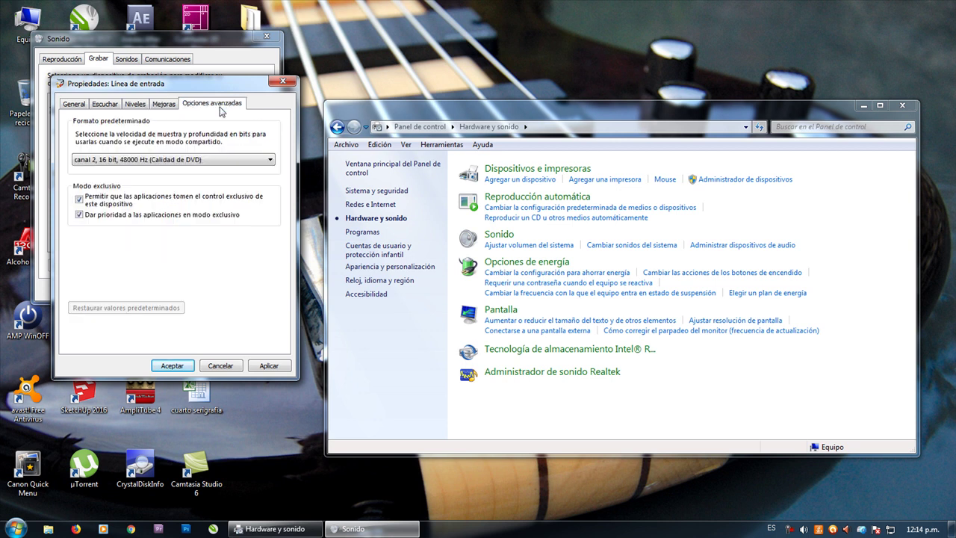
left_click(73, 104)
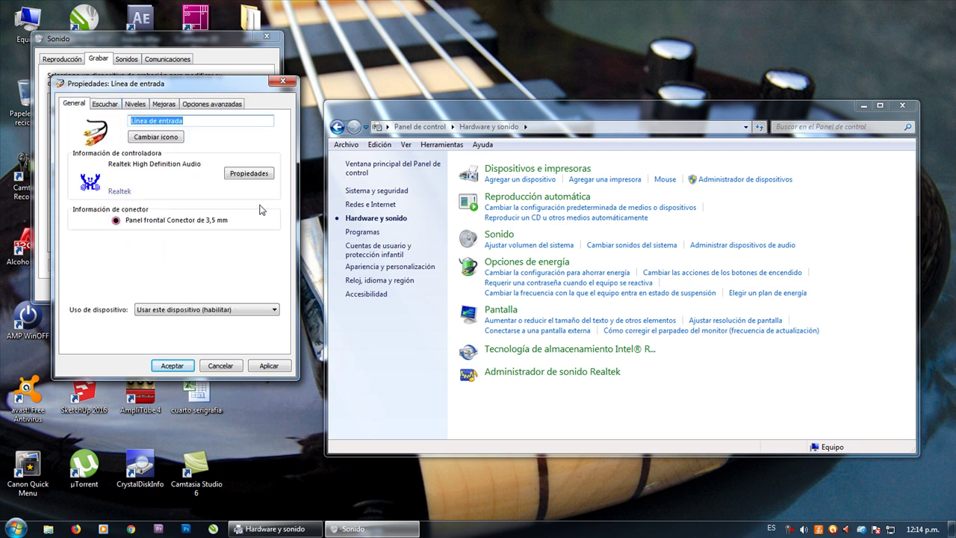
Apply the Línea de entrada property changes and close the Sound settings with them accepted
left_click(267, 365)
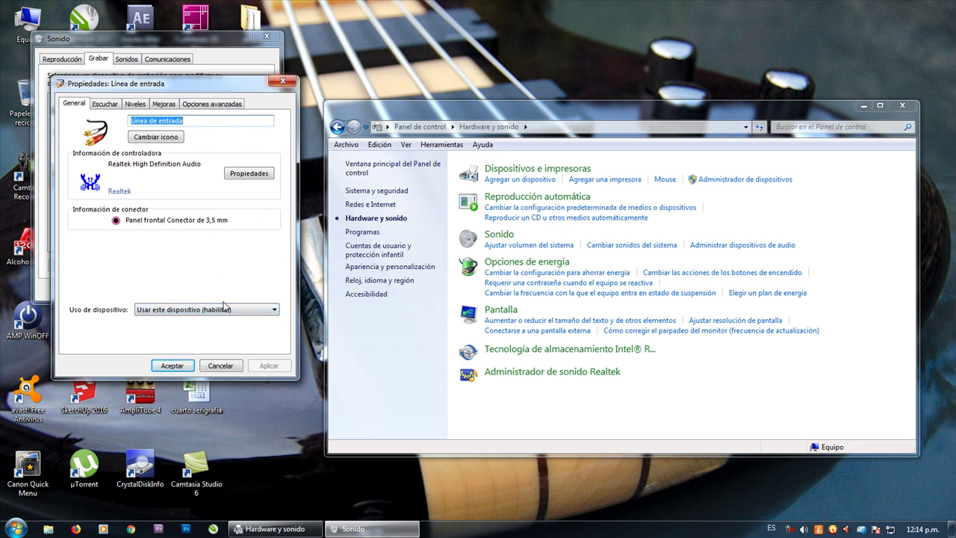
left_click(183, 369)
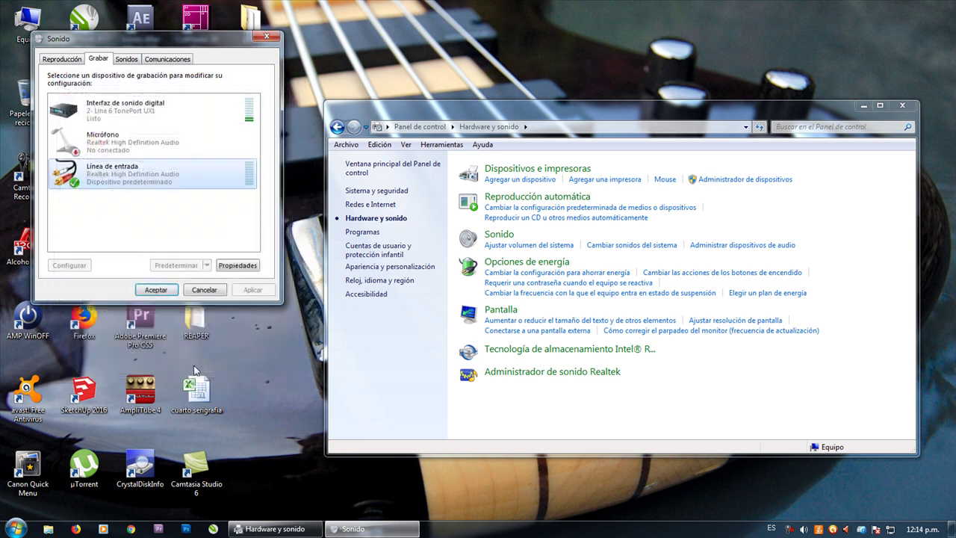
left_click(157, 290)
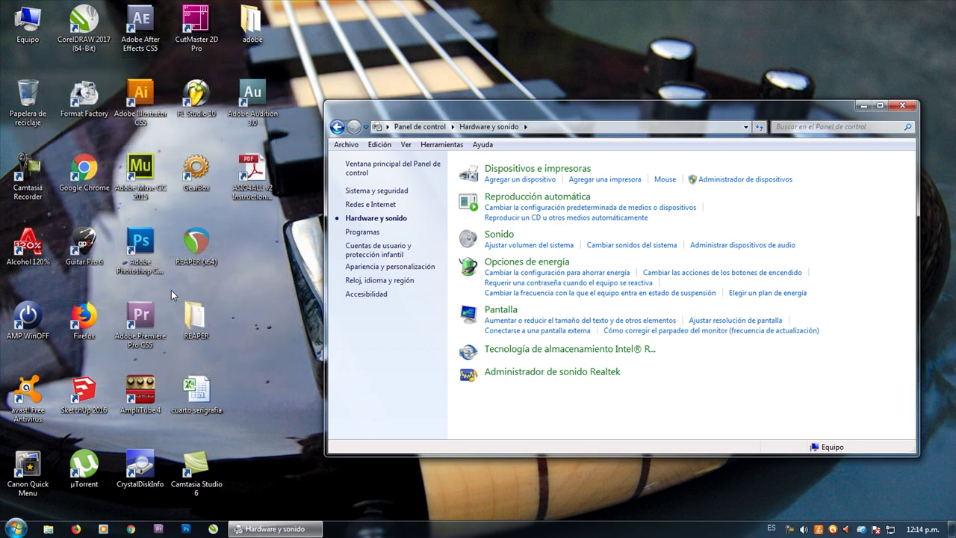
Leave the Control Panel for Adobe Audition 3.0 and accept D:\Temp as its temporary folder
left_click(902, 106)
double_click(253, 95)
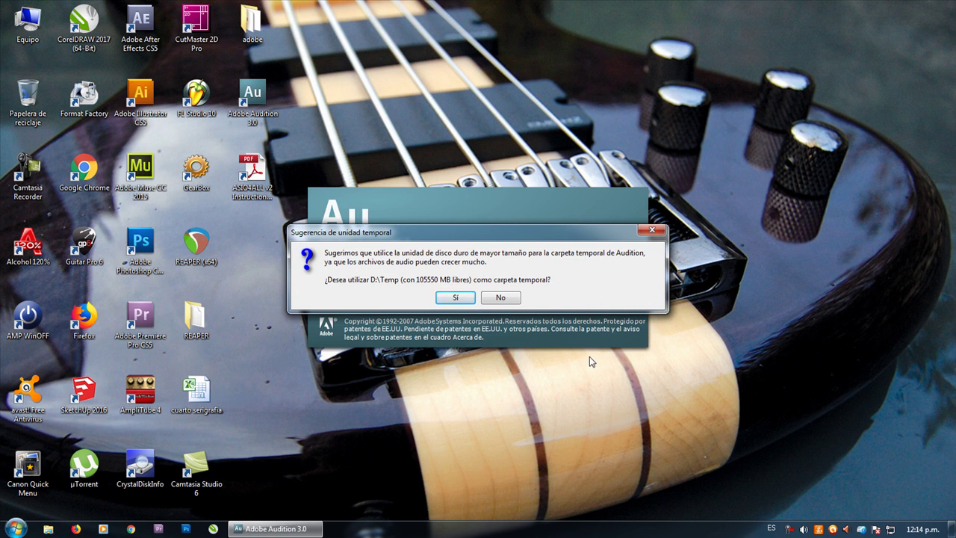
left_click(460, 298)
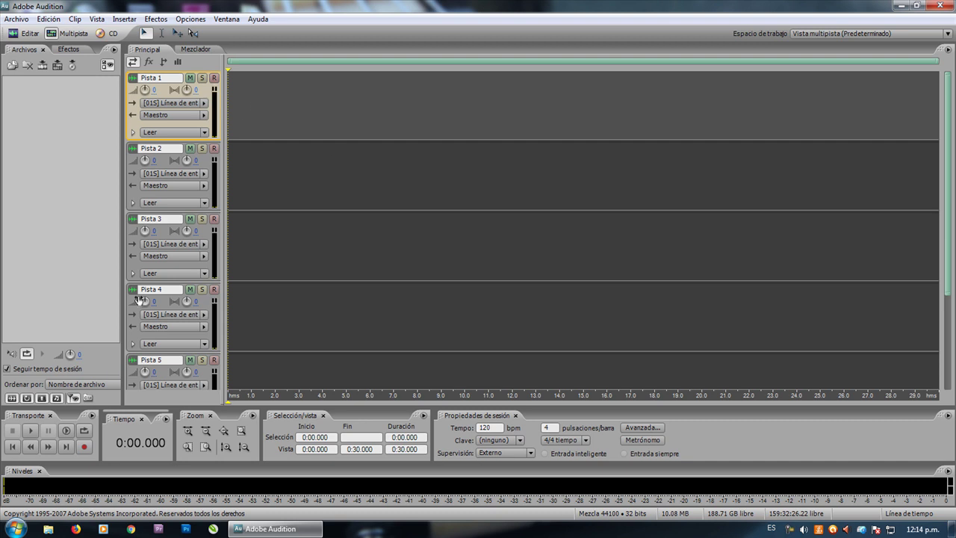
Arm Pista 1 for recording, saving the multitrack session as Sin título in Mi música, and dismiss the non-ASIO device notice
left_click(214, 79)
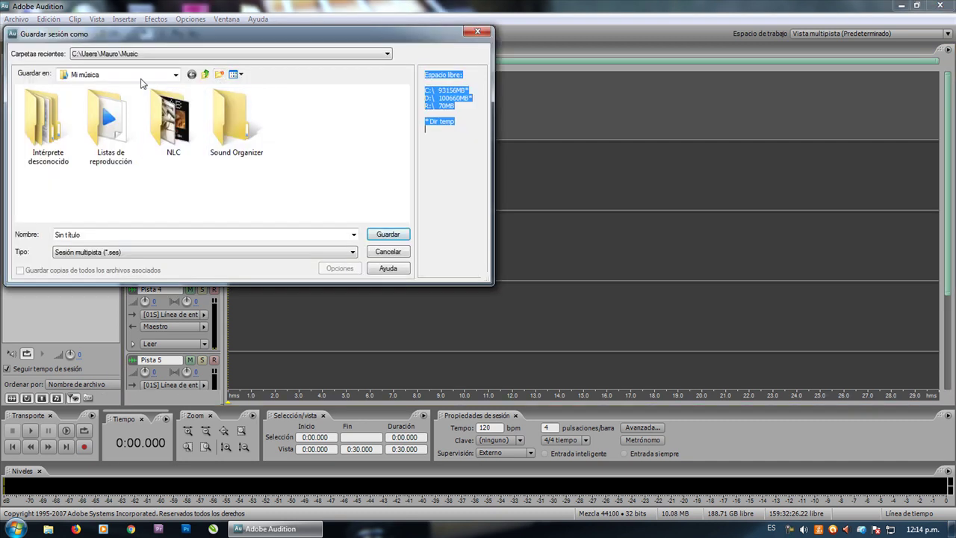
right_click(279, 186)
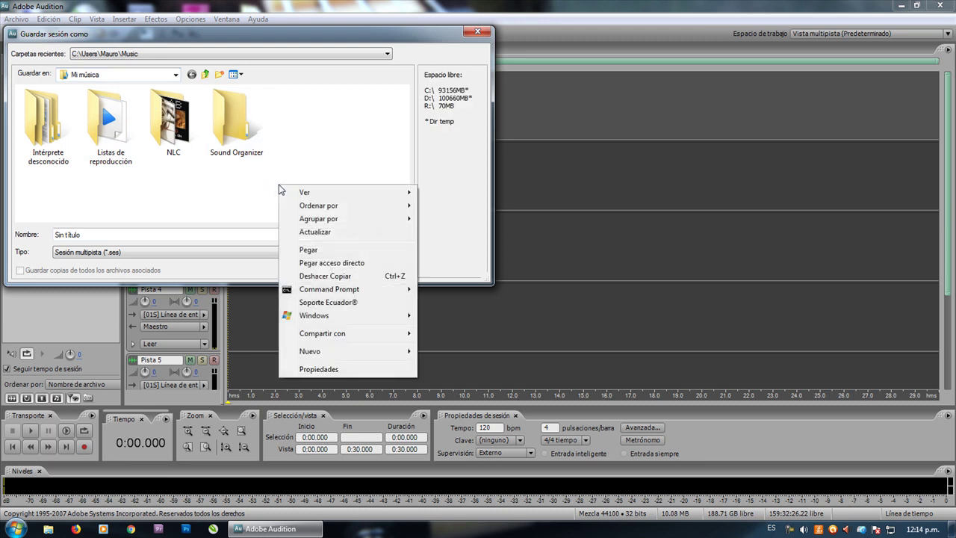
left_click(101, 238)
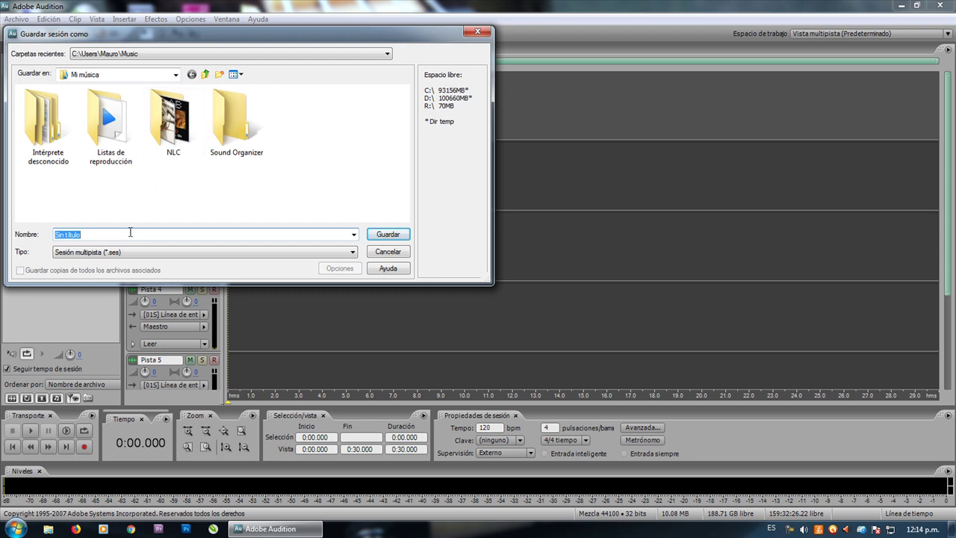
left_click(408, 236)
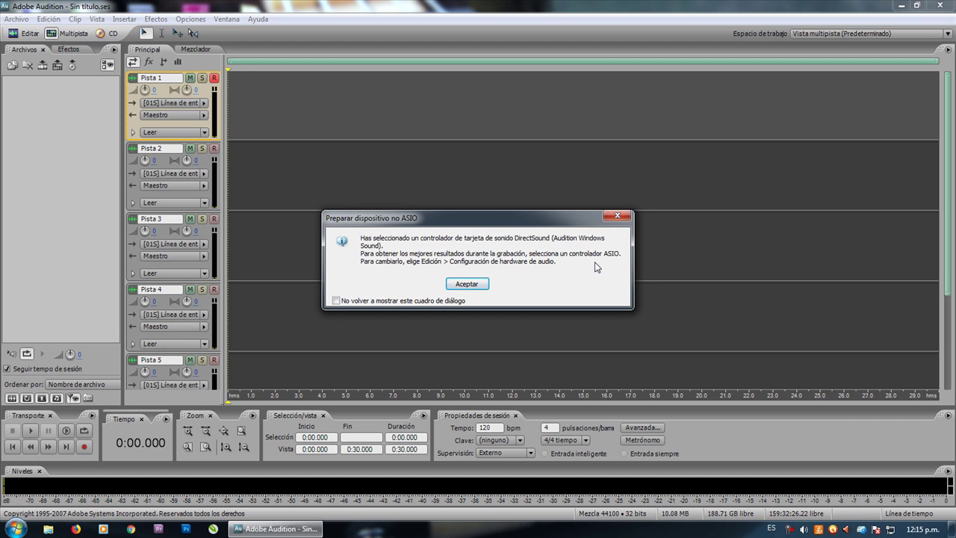
left_click(466, 285)
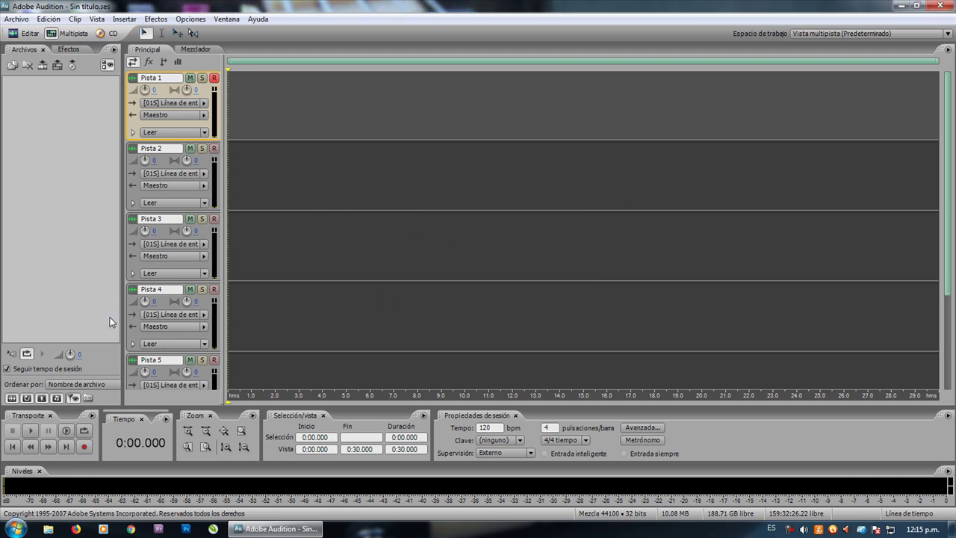
Record a test take of about 36 seconds on Pista 1 and place the cursor at 0:25.000 in the clip
left_click(83, 450)
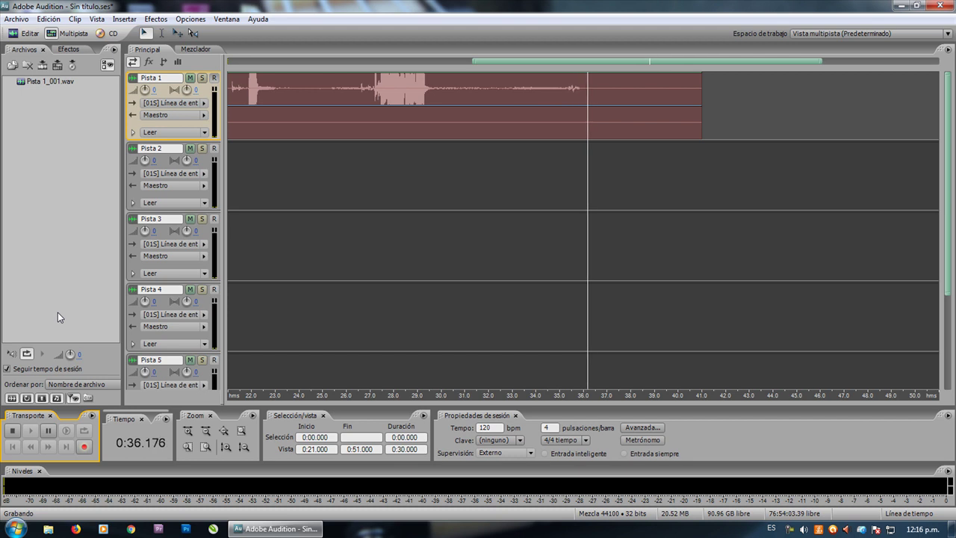
key("space")
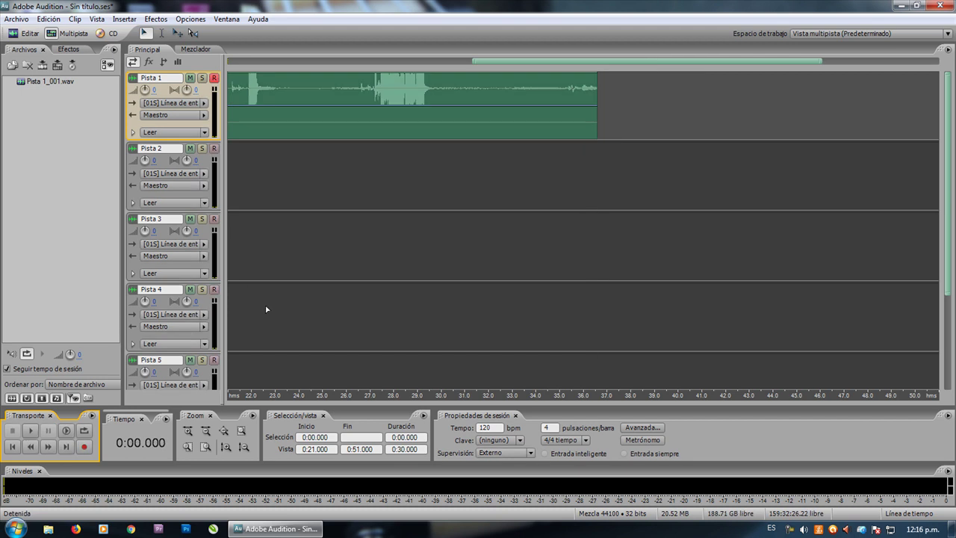
left_click(323, 88)
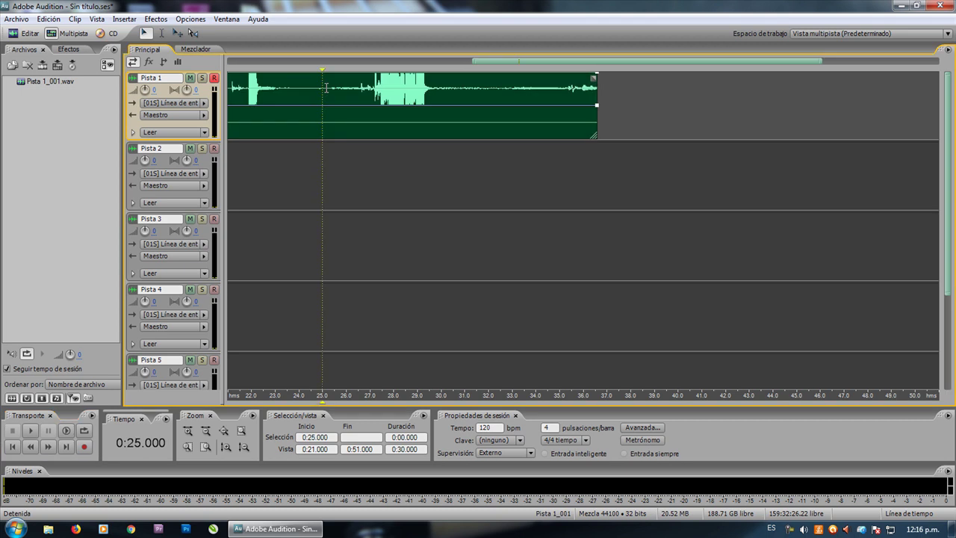